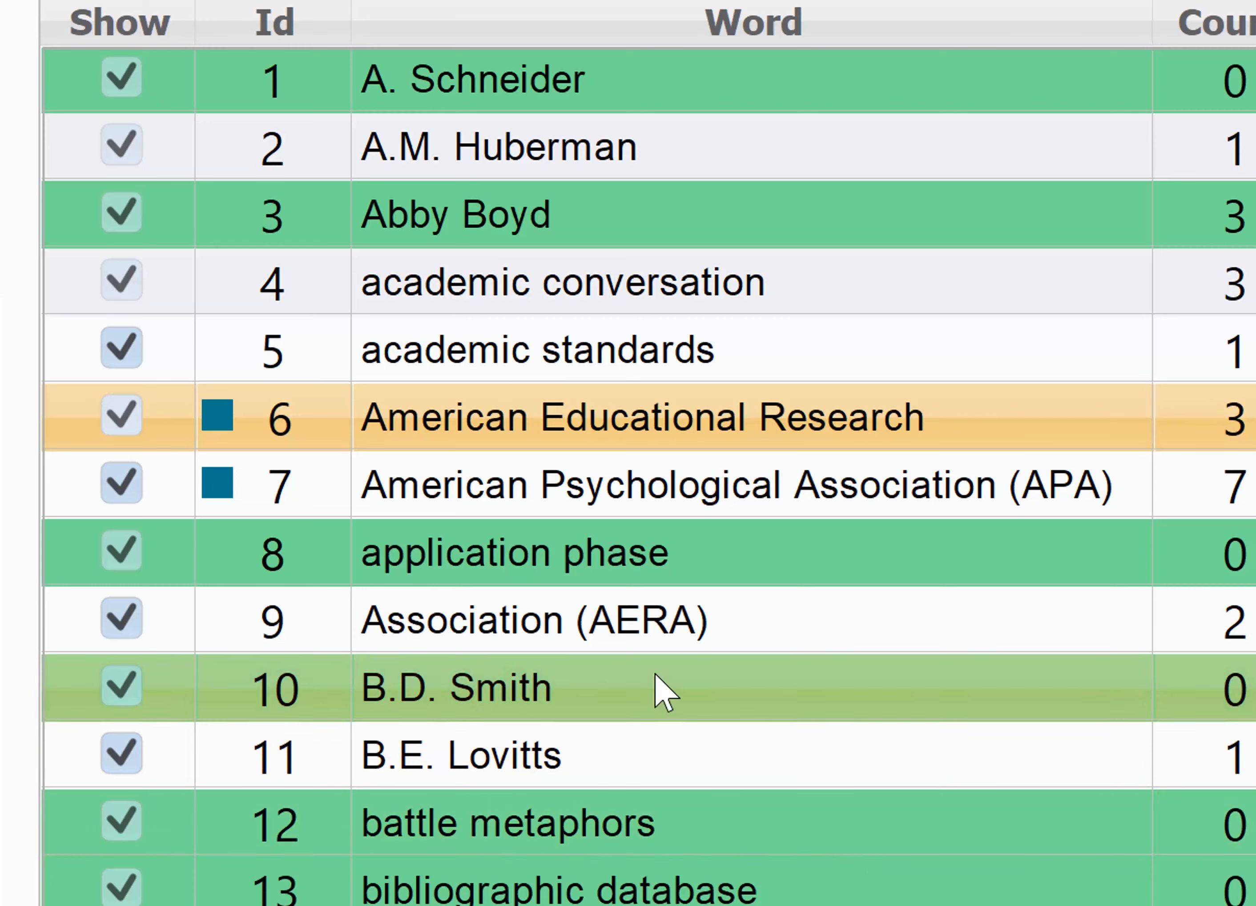
mouse_move(361, 479)
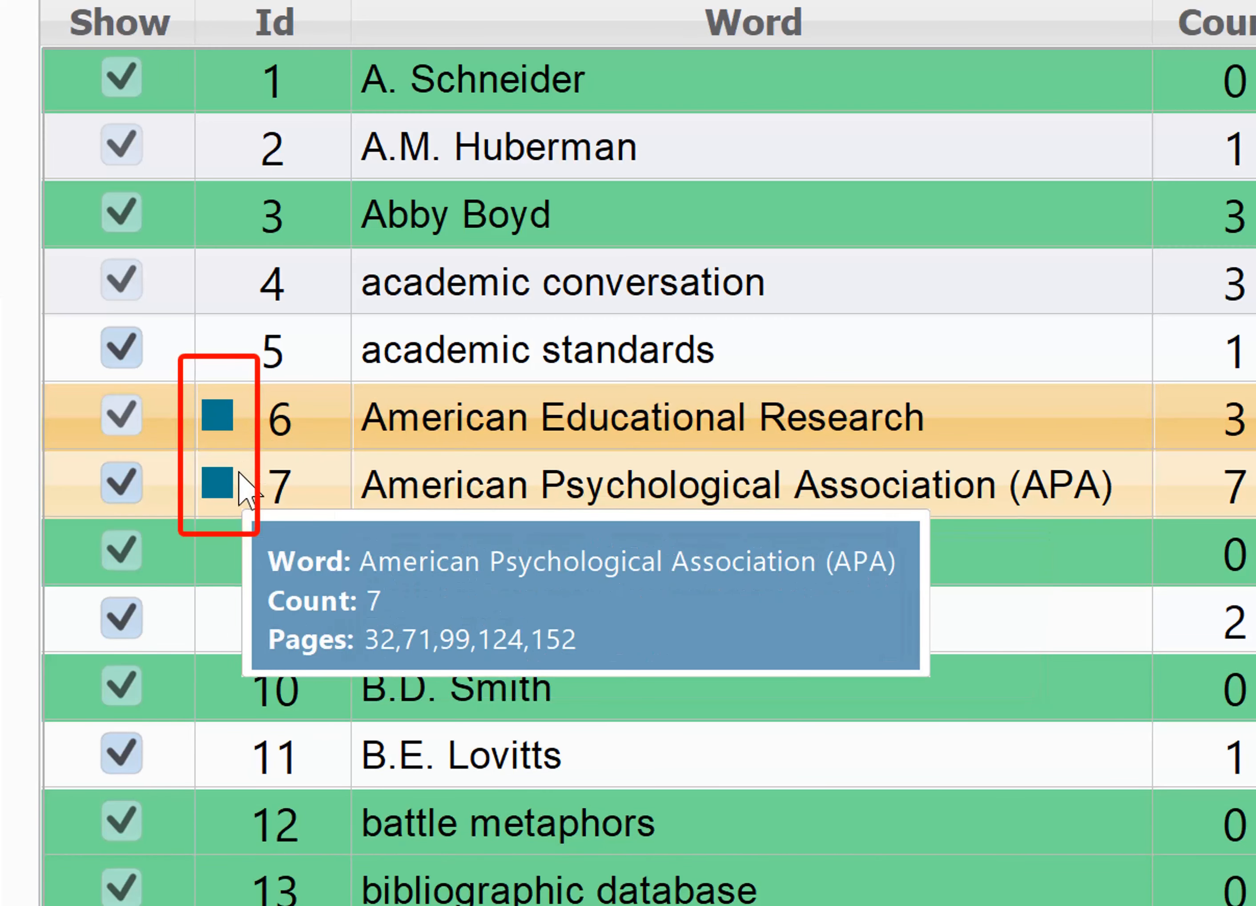
mouse_move(271, 552)
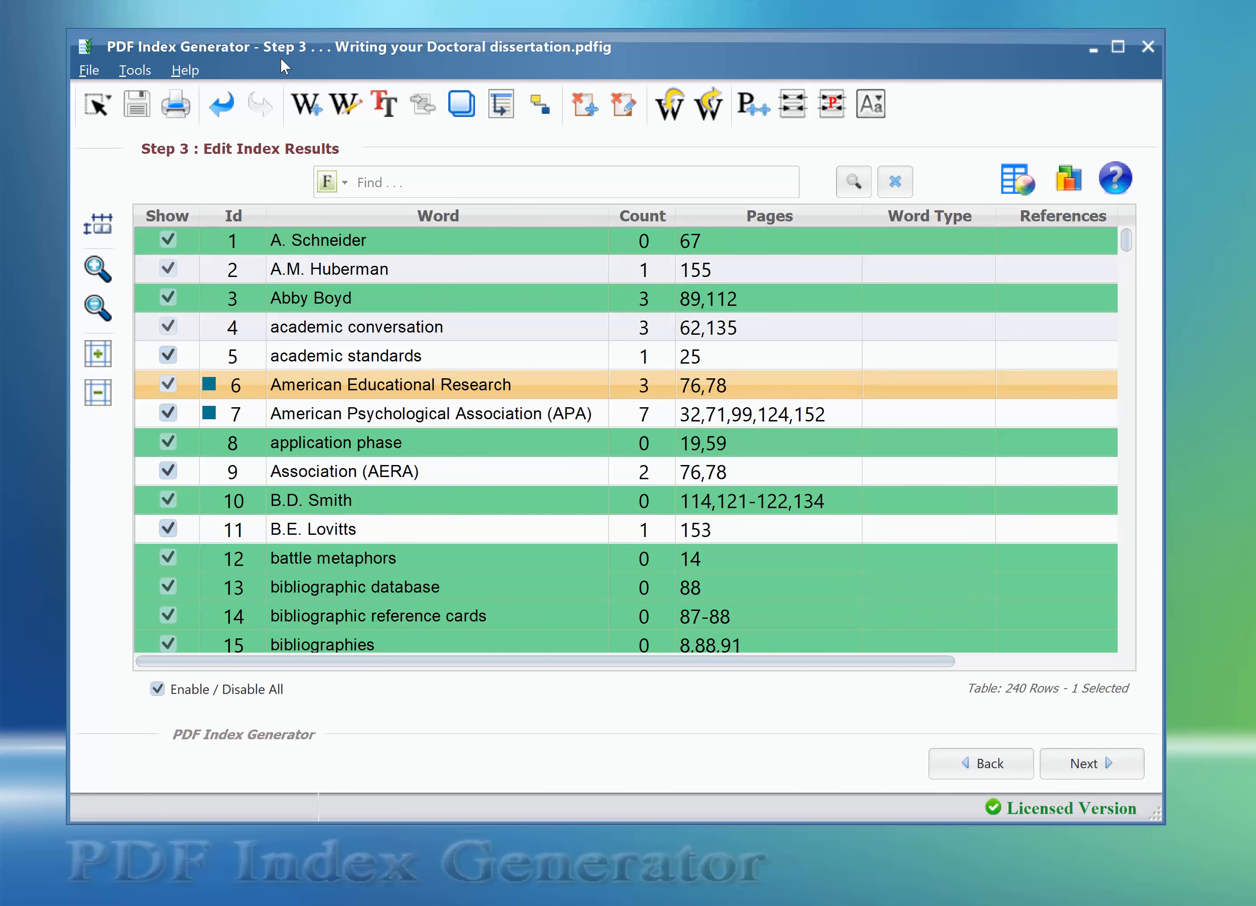
left_click_drag(1125, 246, 1156, 234)
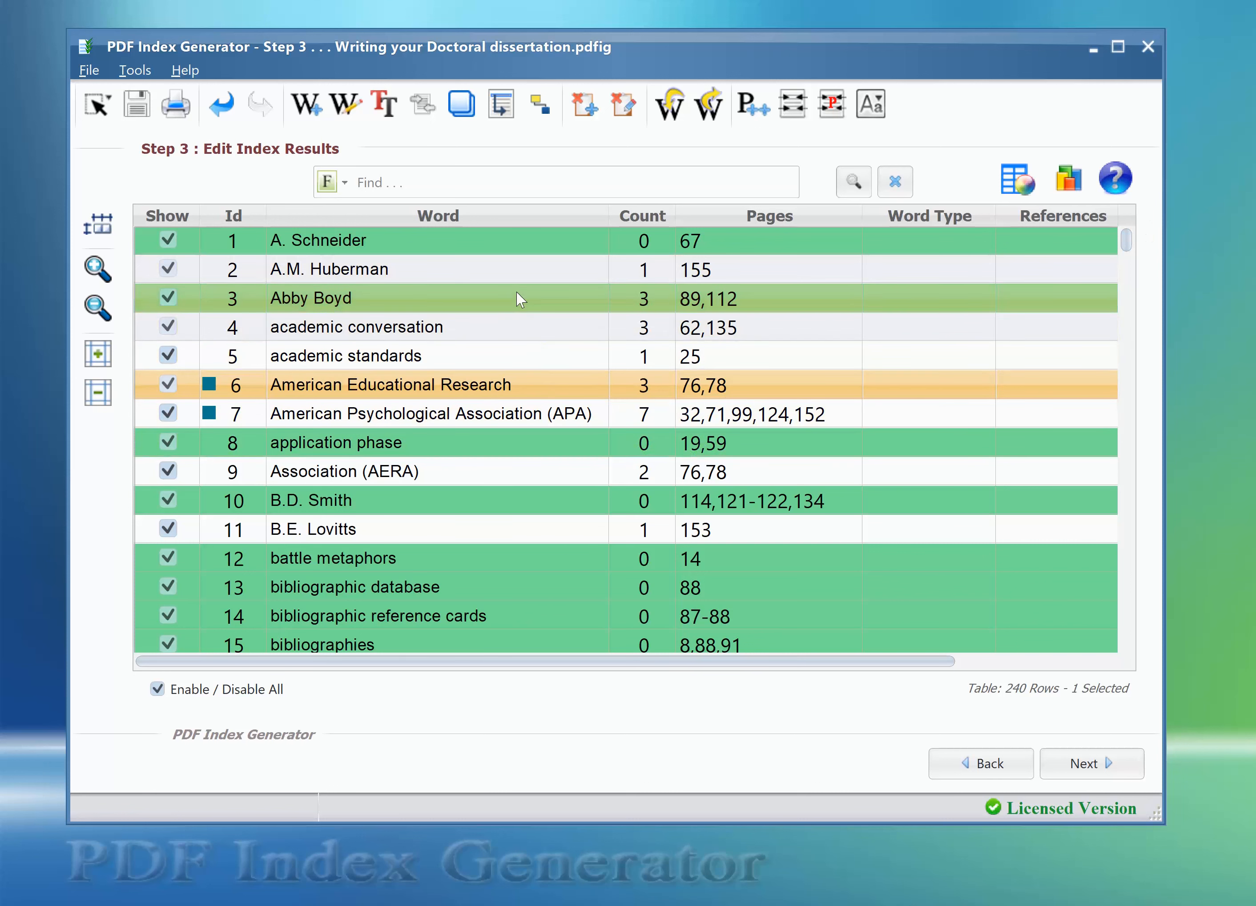
left_click(486, 241)
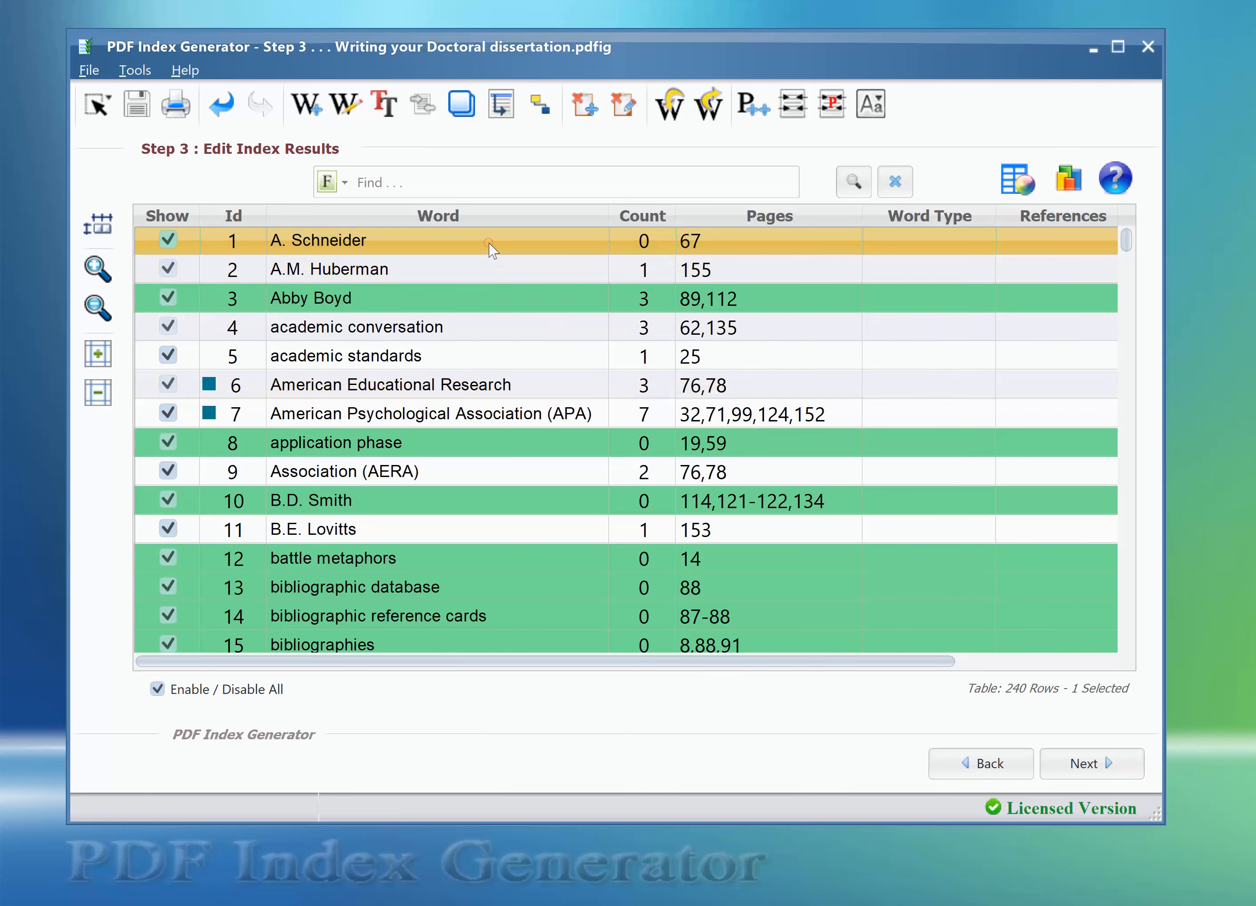
left_click(420, 272)
left_click(418, 304)
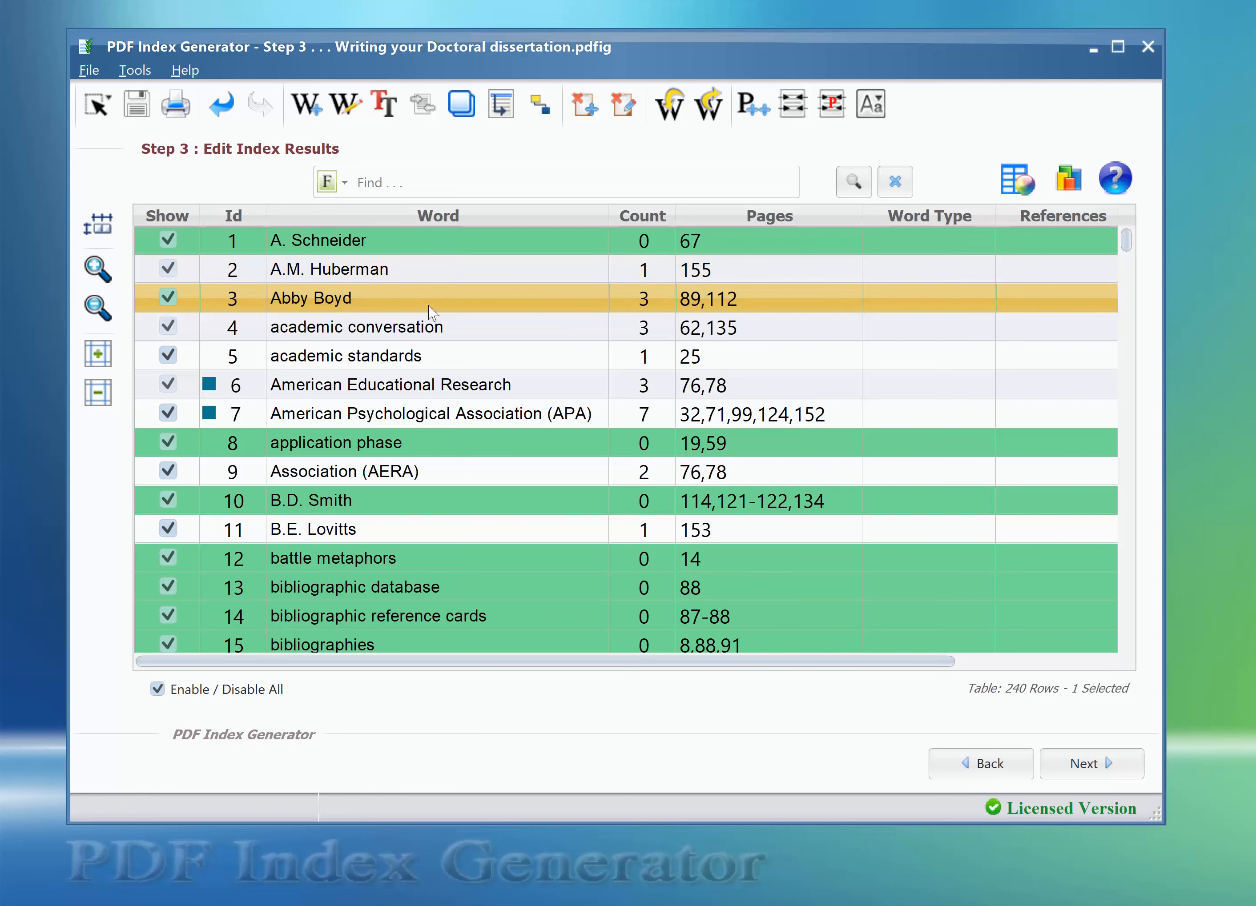
mouse_move(431, 311)
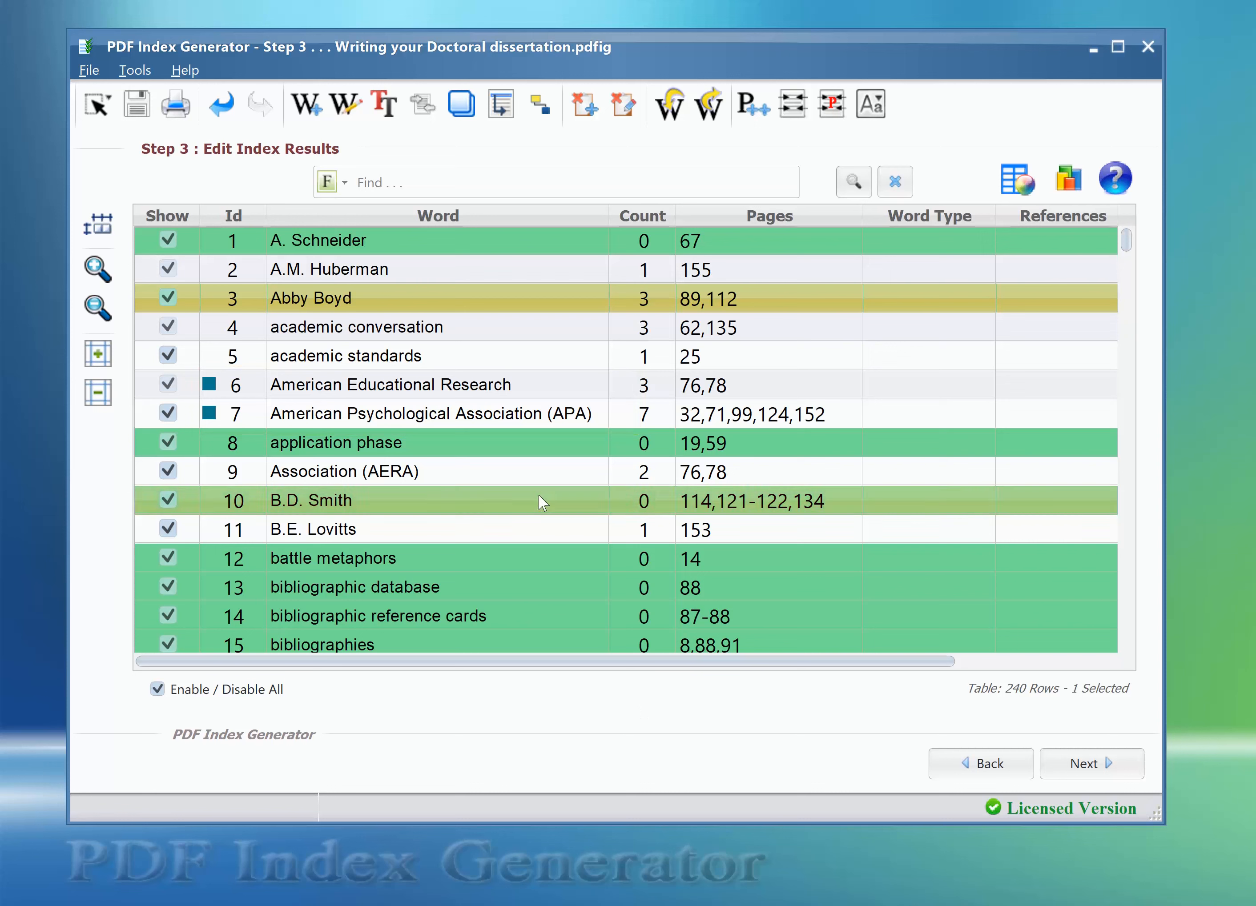
- Select the person-name entries with Ids 1, 2, 3, 10, 11 and 21 together in the index table
left_click(437, 245)
left_click(438, 270, "ctrl")
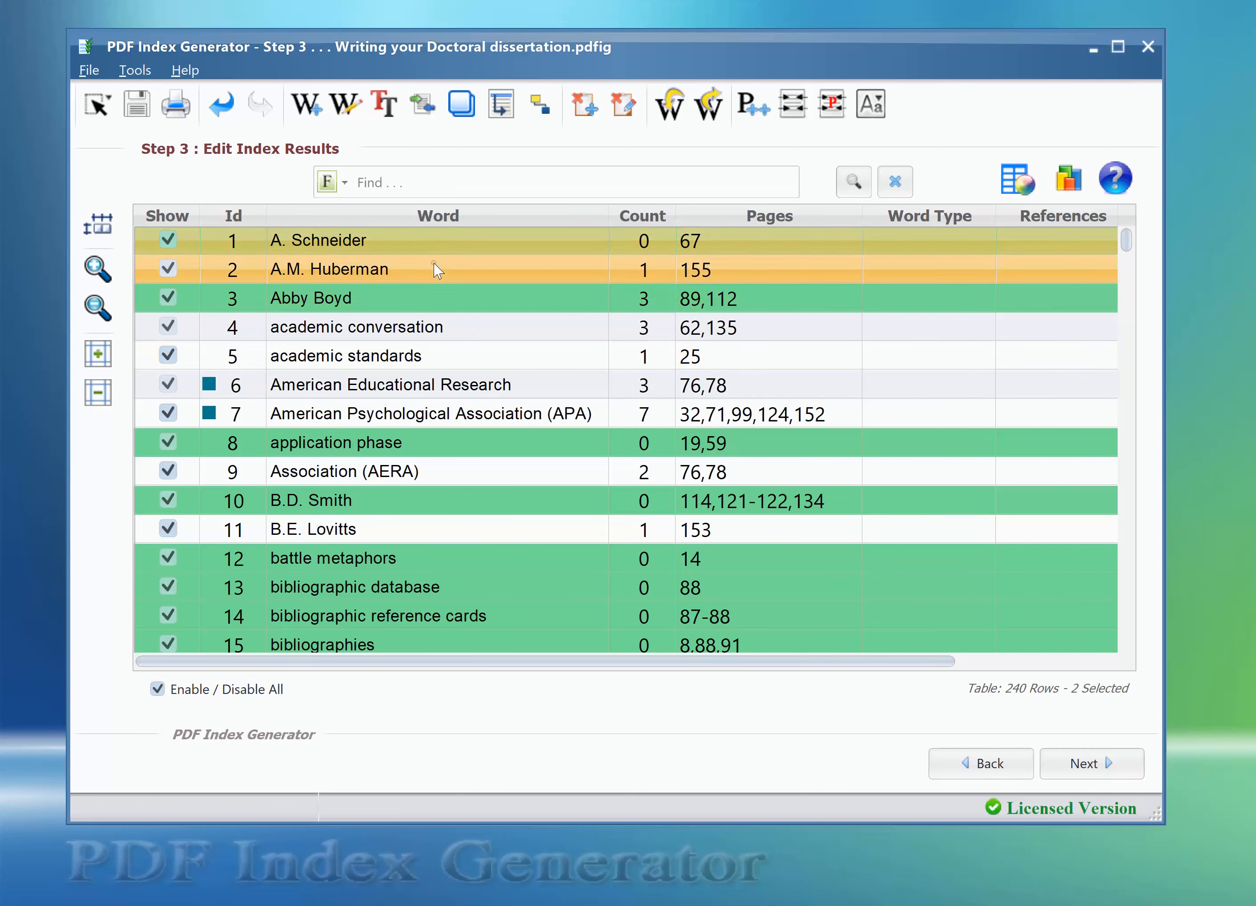
left_click(436, 304, "ctrl")
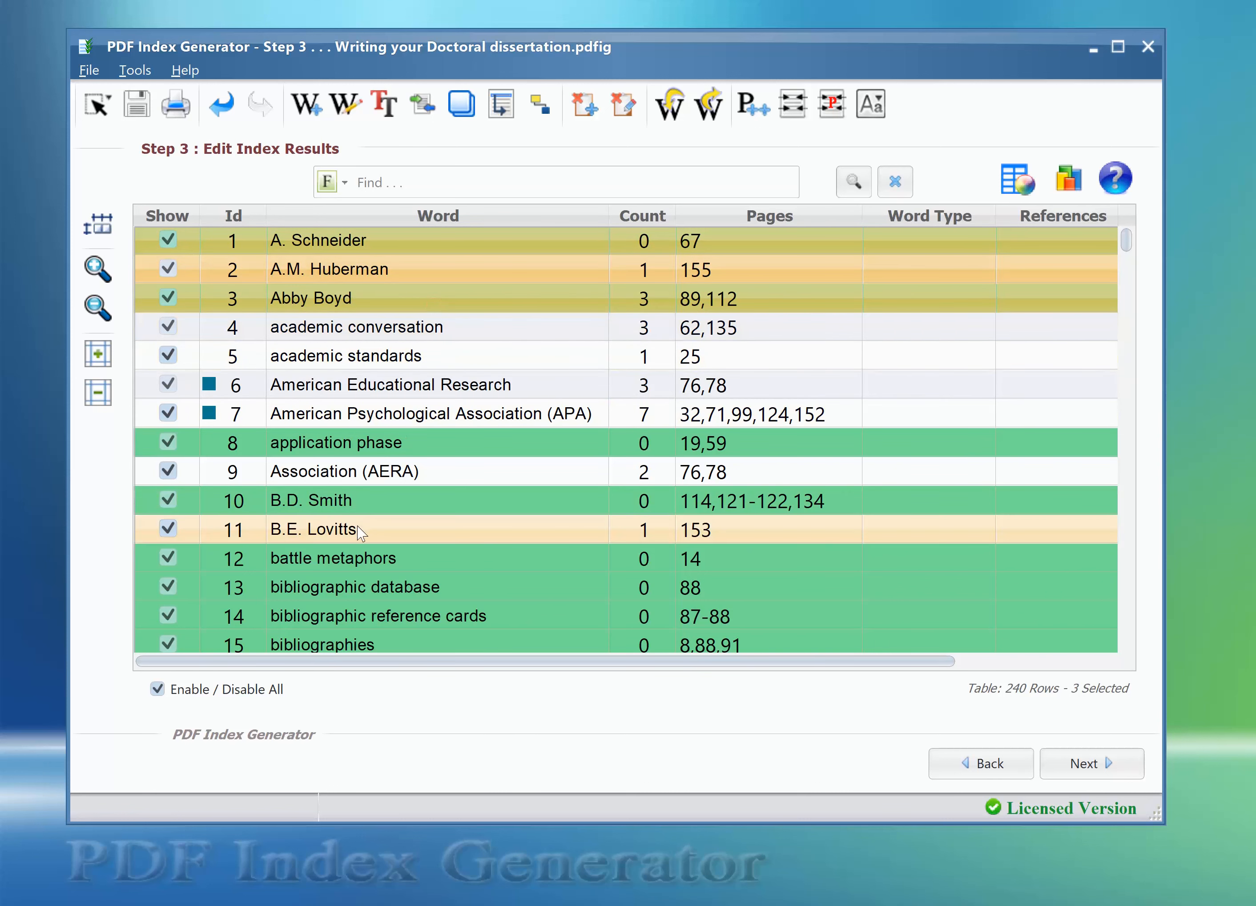
left_click(353, 502, "ctrl")
left_click(356, 530, "ctrl")
scroll(356, 530, "down", 4)
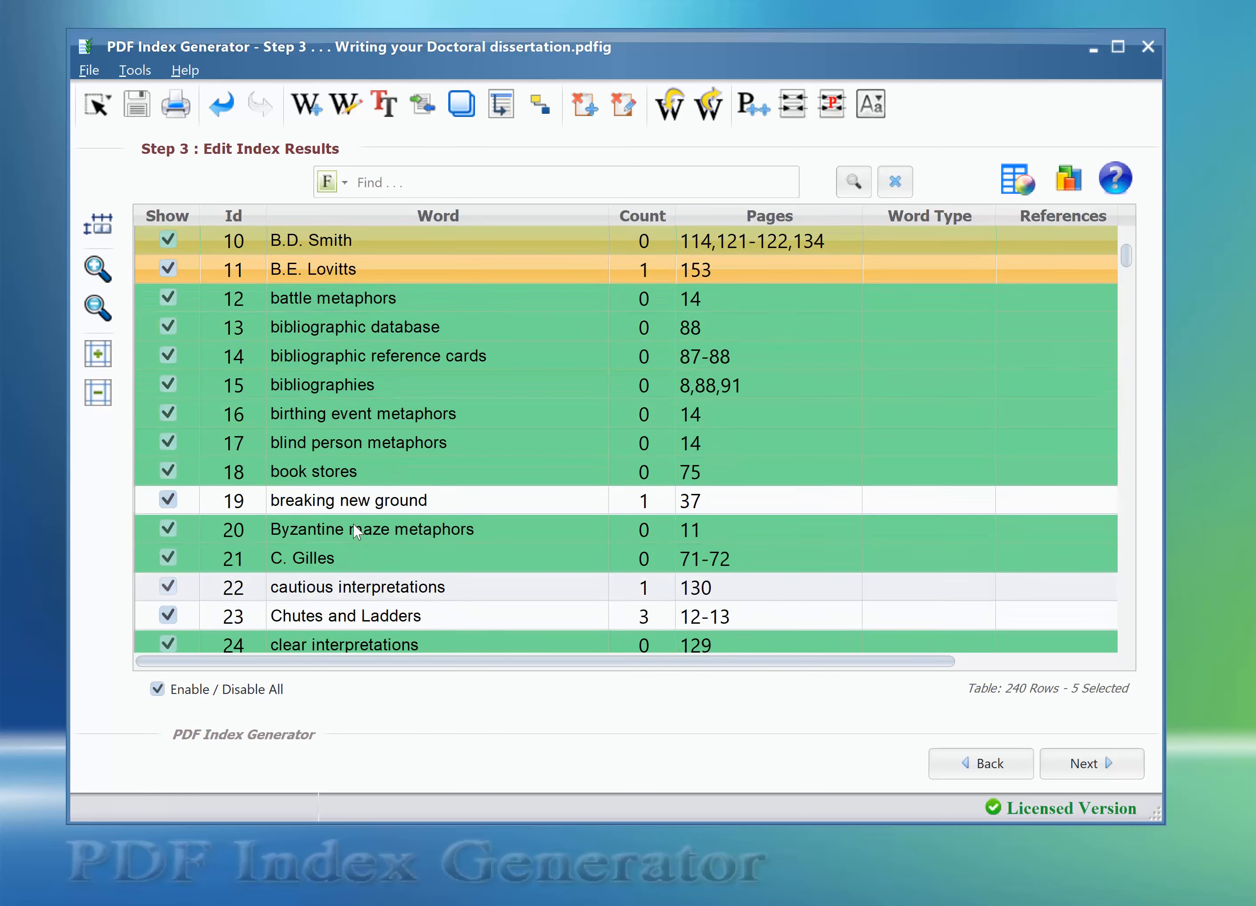
left_click(349, 475, "ctrl")
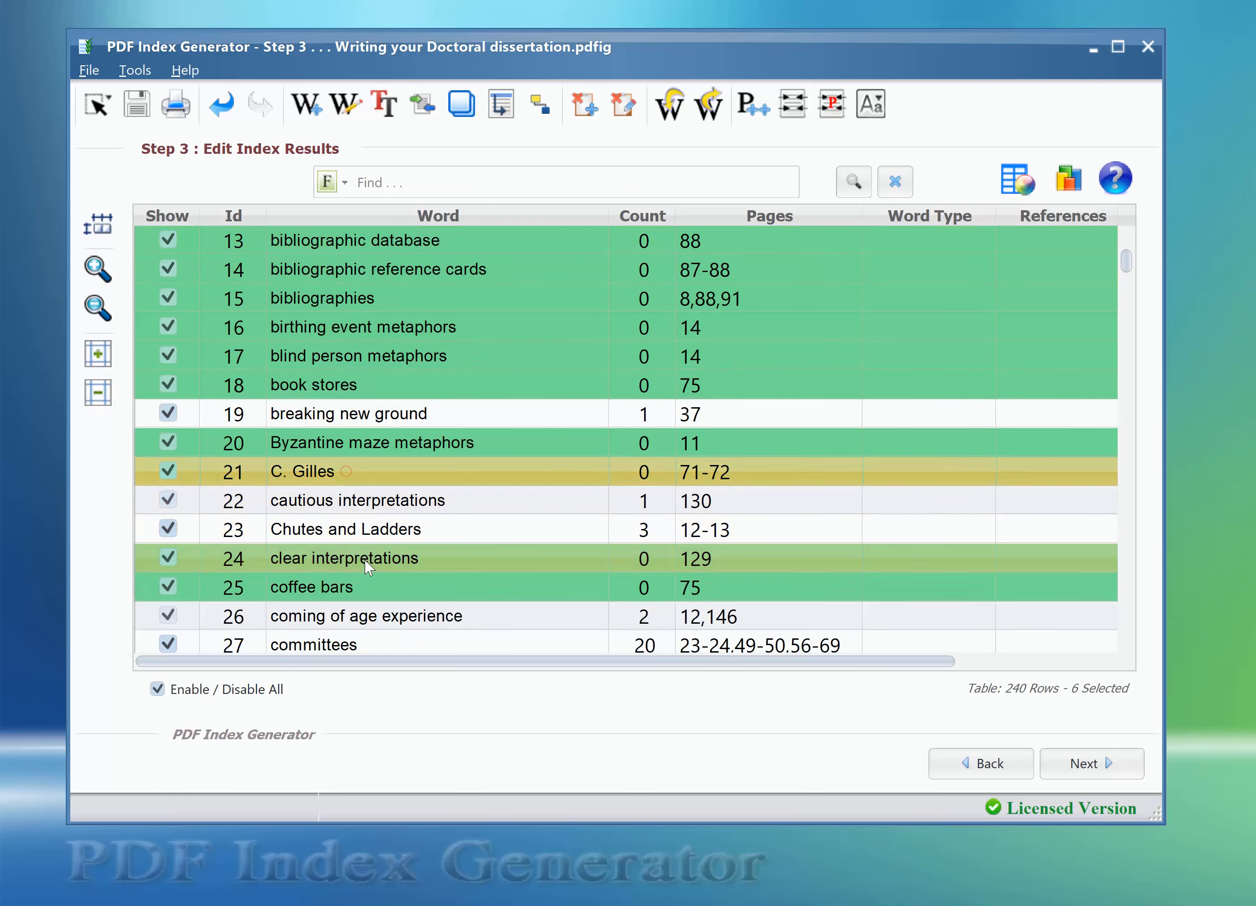
- Add the person-name entries with Ids 32, 33, 34, 48 and 49 to the selection
scroll(362, 565, "down", 4)
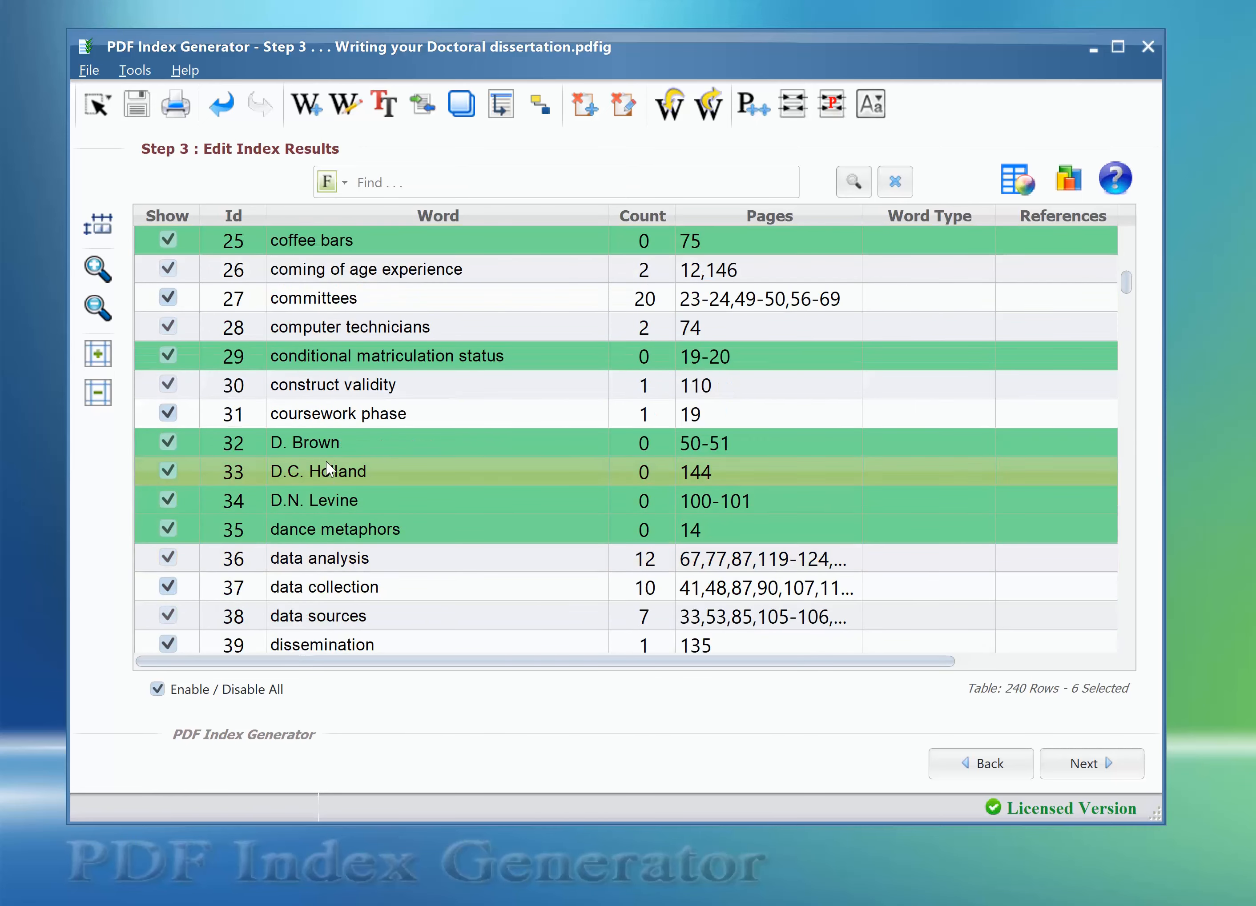
left_click(325, 454, "ctrl")
left_click(324, 469, "ctrl")
left_click(327, 502, "ctrl")
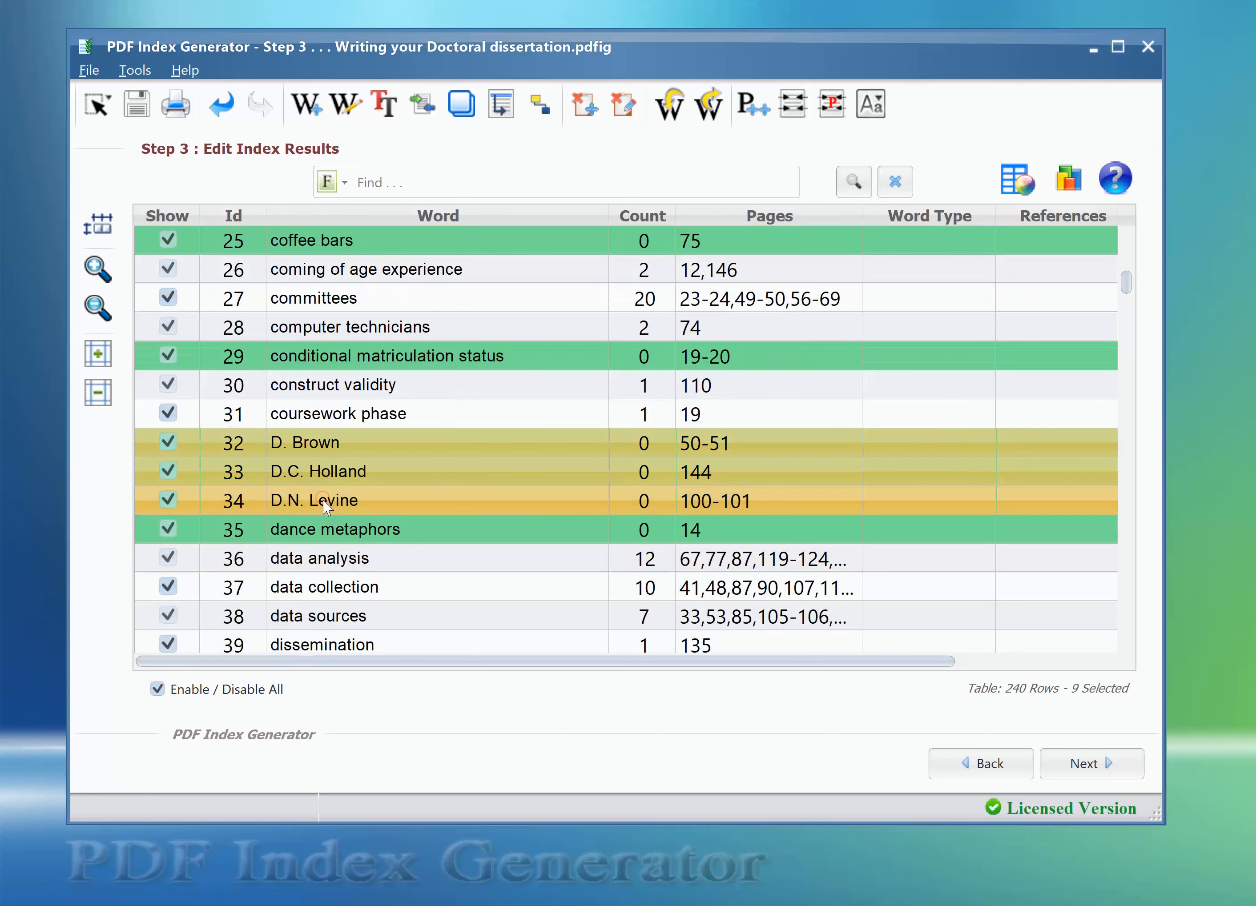
scroll(326, 506, "down", 4)
left_click(340, 563, "ctrl")
left_click(335, 587, "ctrl")
- Extend the selection with the five consecutive person-name entries, Ids 62 through 66
scroll(338, 583, "down", 3)
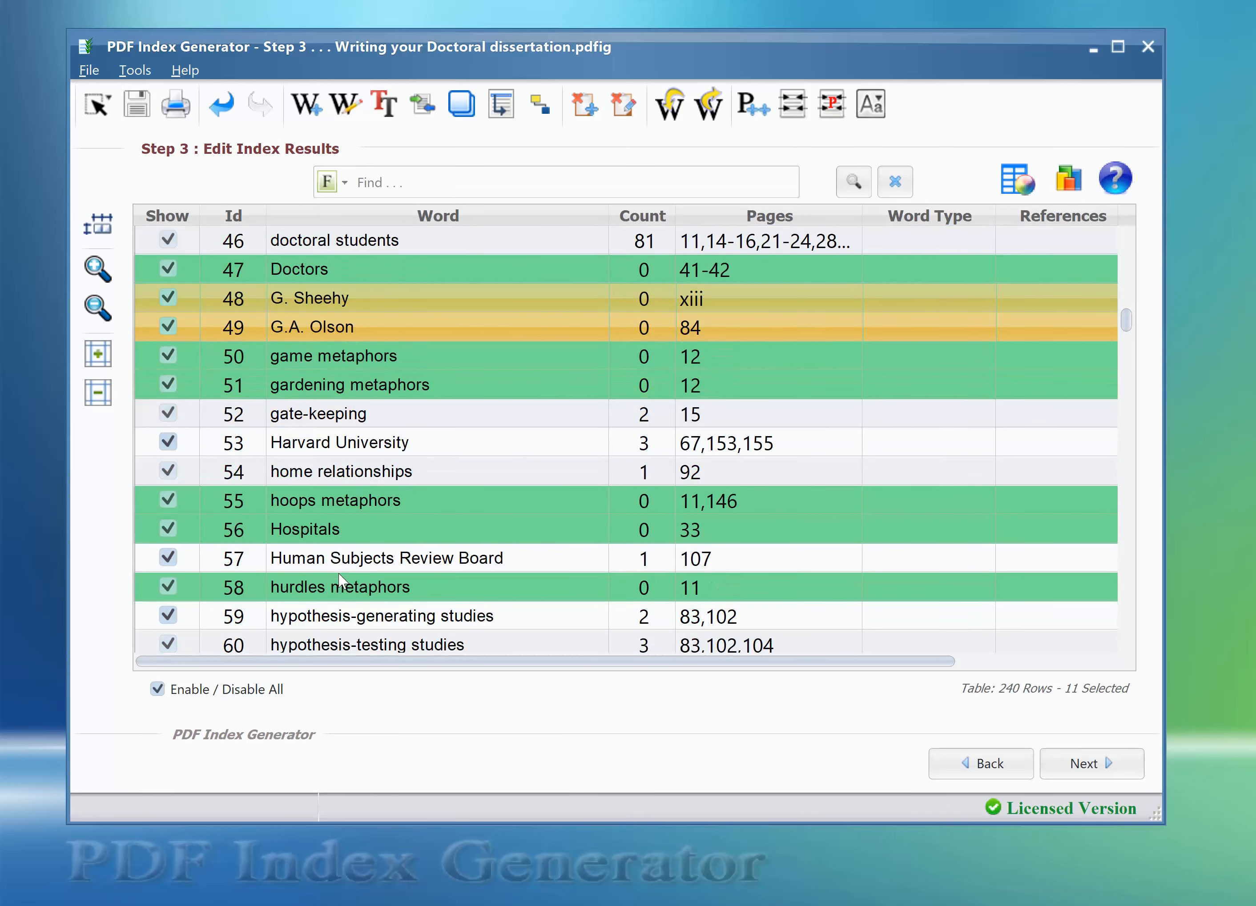
scroll(339, 580, "down", 3)
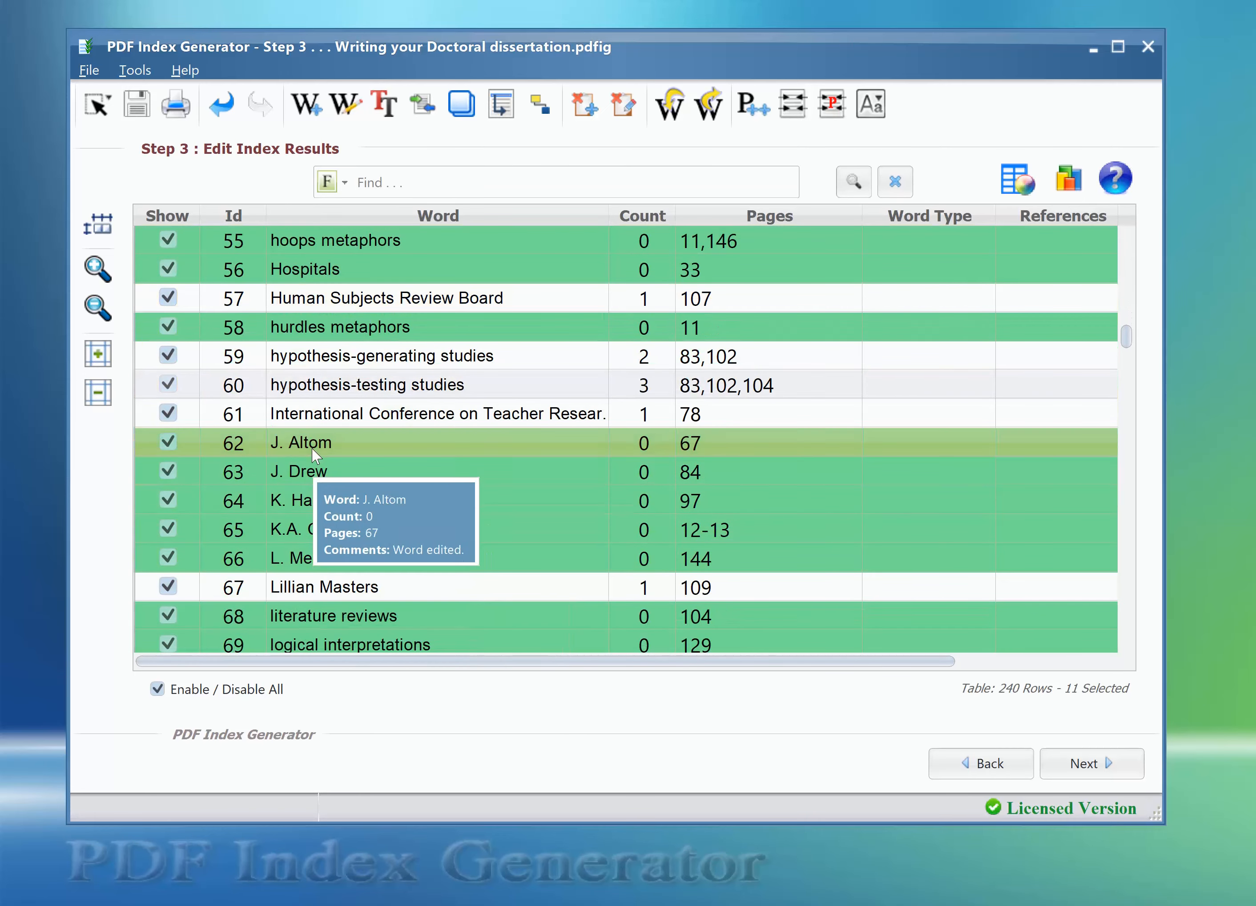
left_click(315, 447, "ctrl")
left_click(321, 474, "ctrl")
left_click(326, 502, "ctrl")
left_click(329, 532, "ctrl")
left_click(332, 562, "ctrl")
- Include the person-name entries with Ids 70, 77 and 85 in the selection
scroll(335, 561, "down", 5)
left_click(315, 450, "ctrl")
left_click(337, 241, "ctrl")
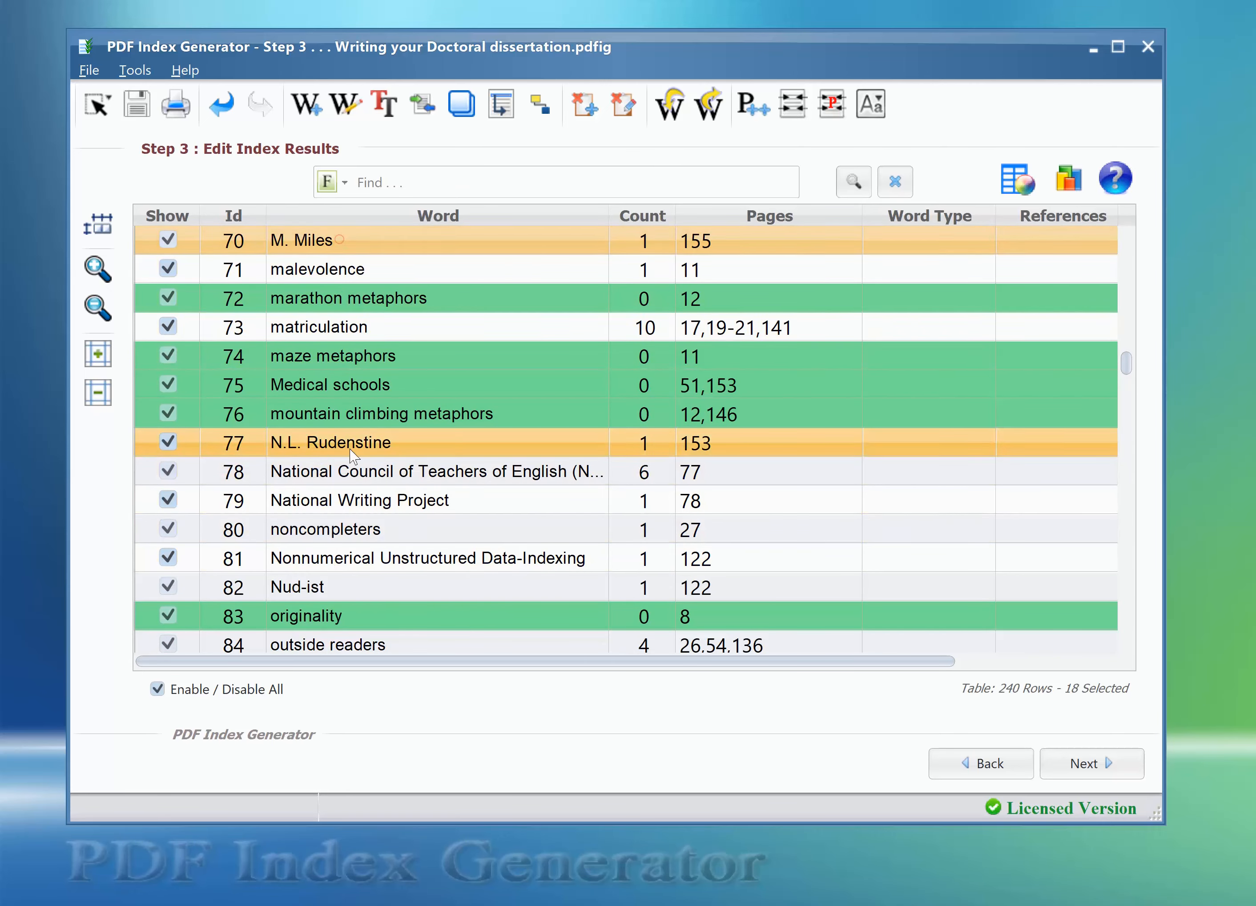
scroll(360, 558, "down", 3)
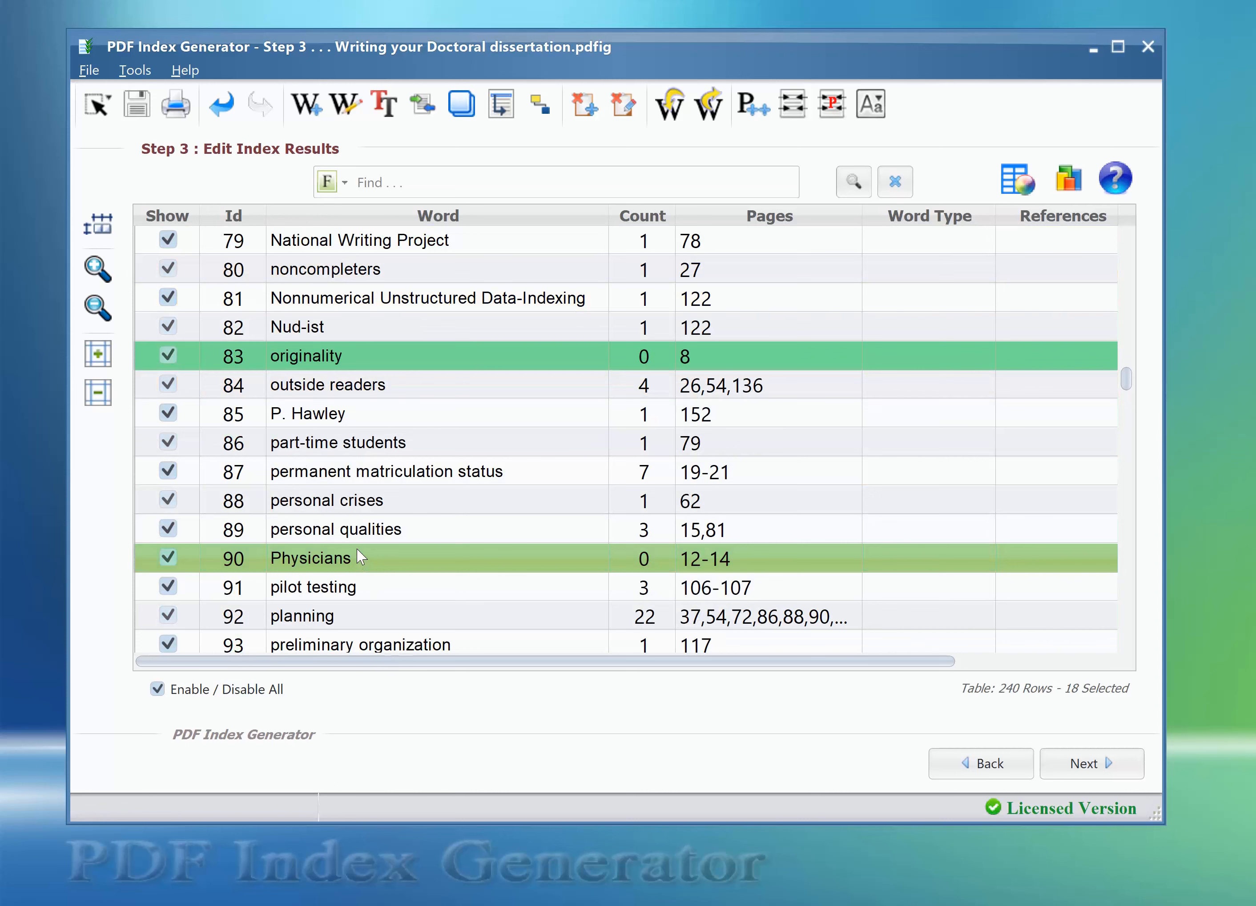
left_click(360, 418, "ctrl")
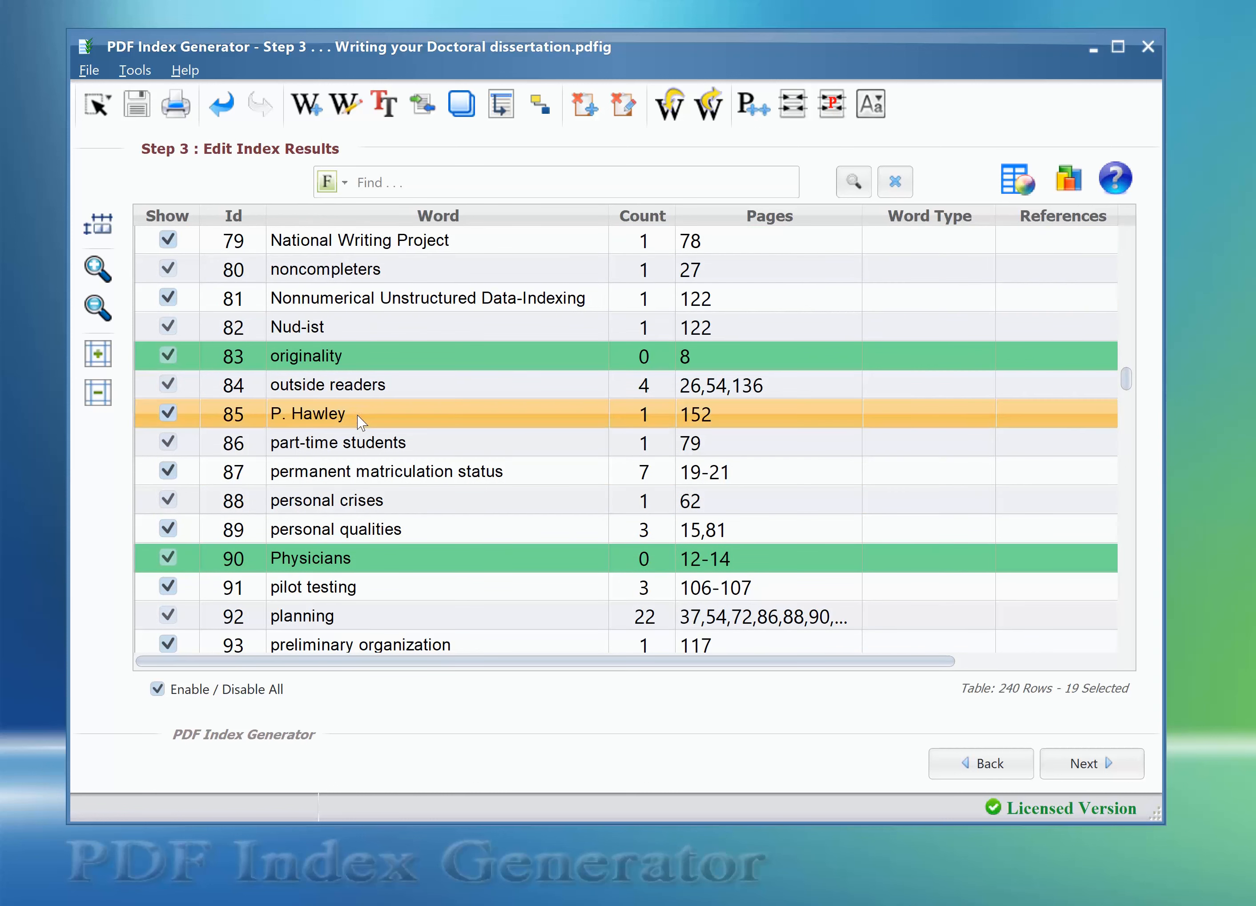
- Open the word label manager for the selected entries and start a new label named "Names word label"
right_click(360, 422)
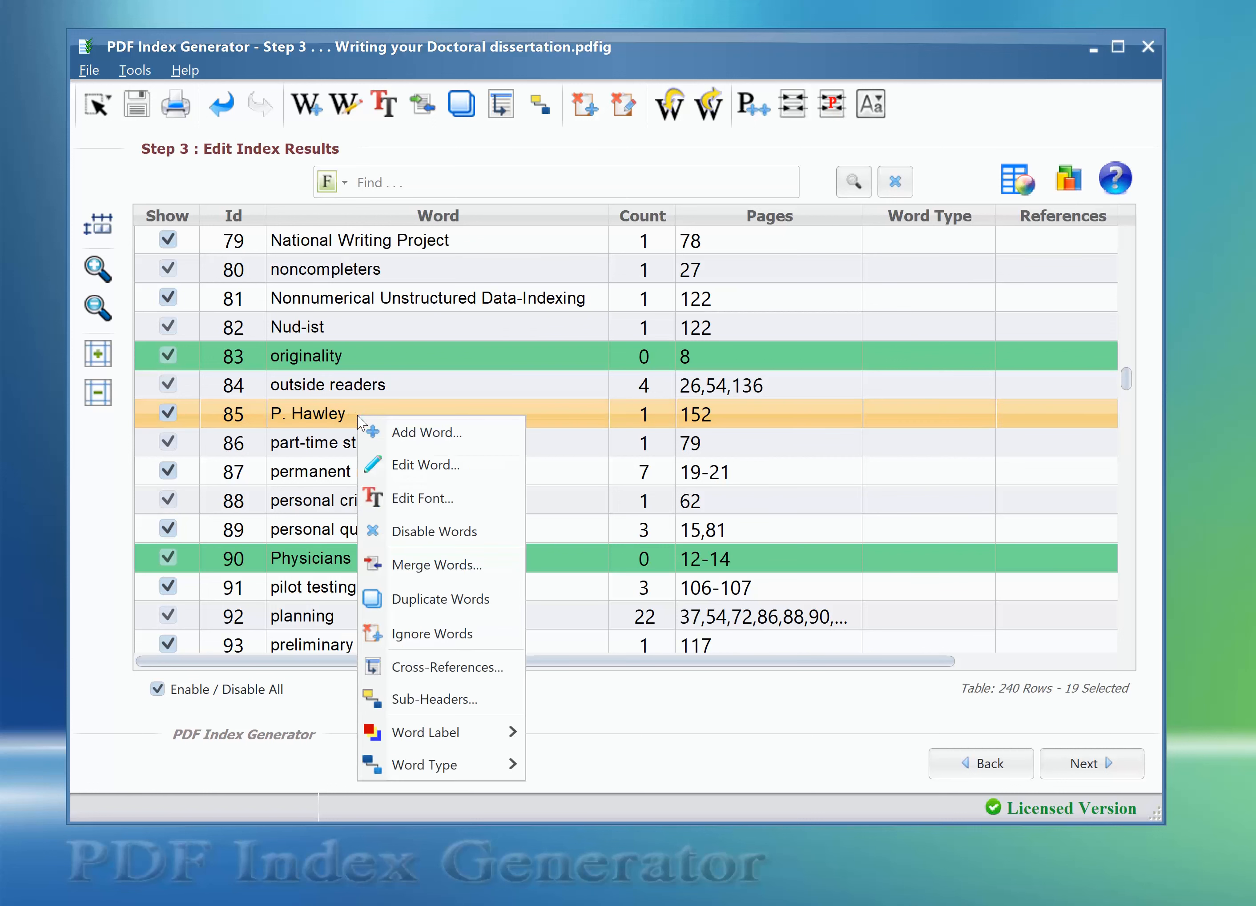
mouse_move(472, 742)
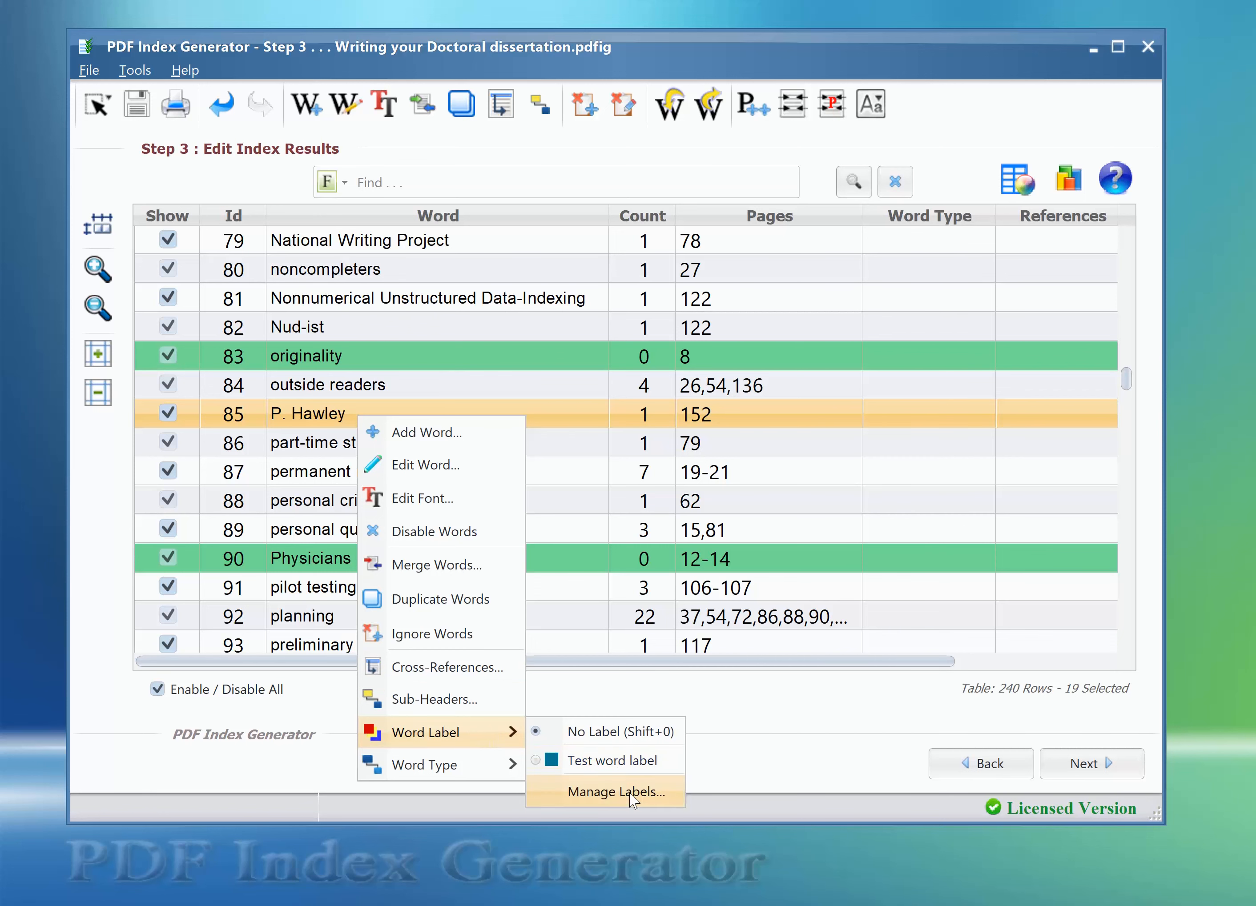
left_click(648, 799)
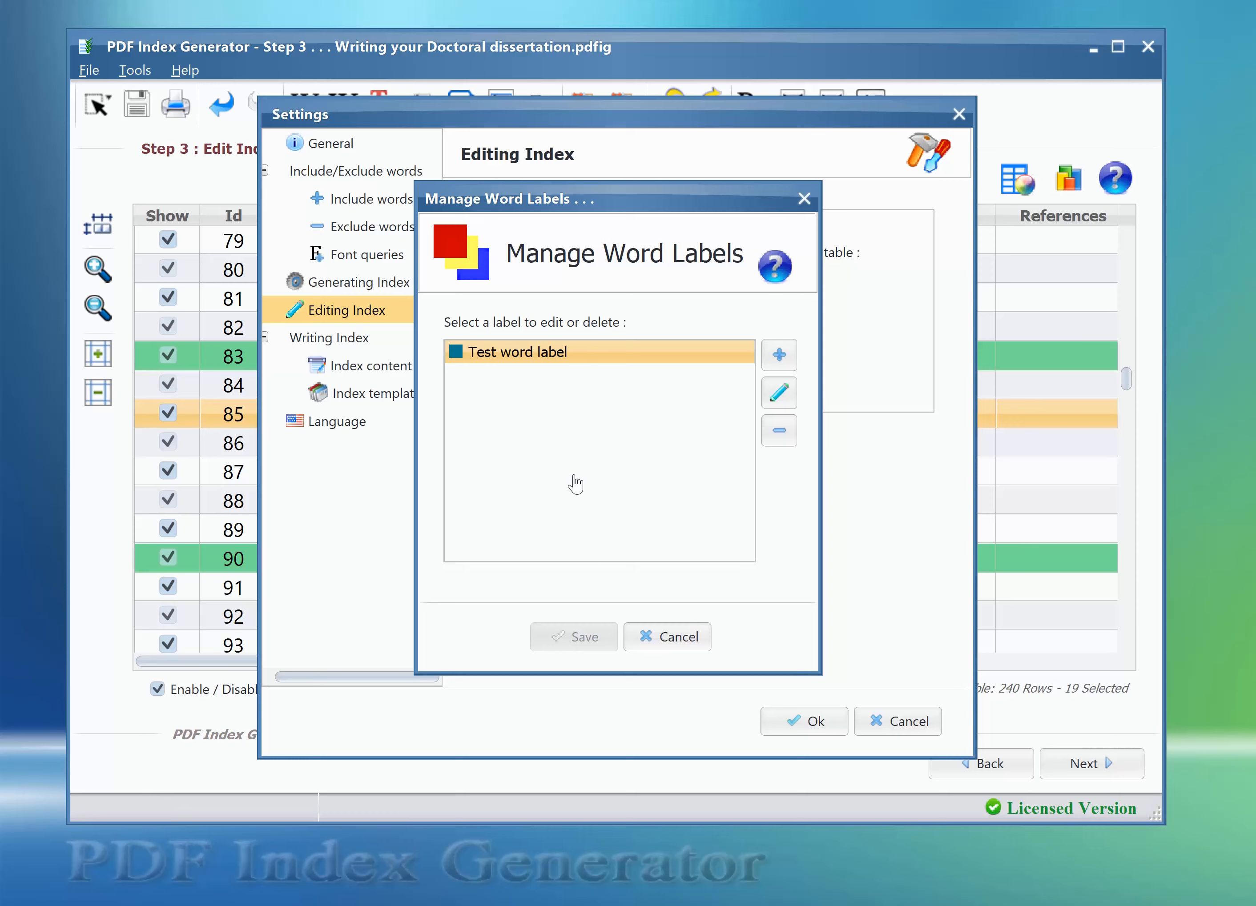
left_click(779, 354)
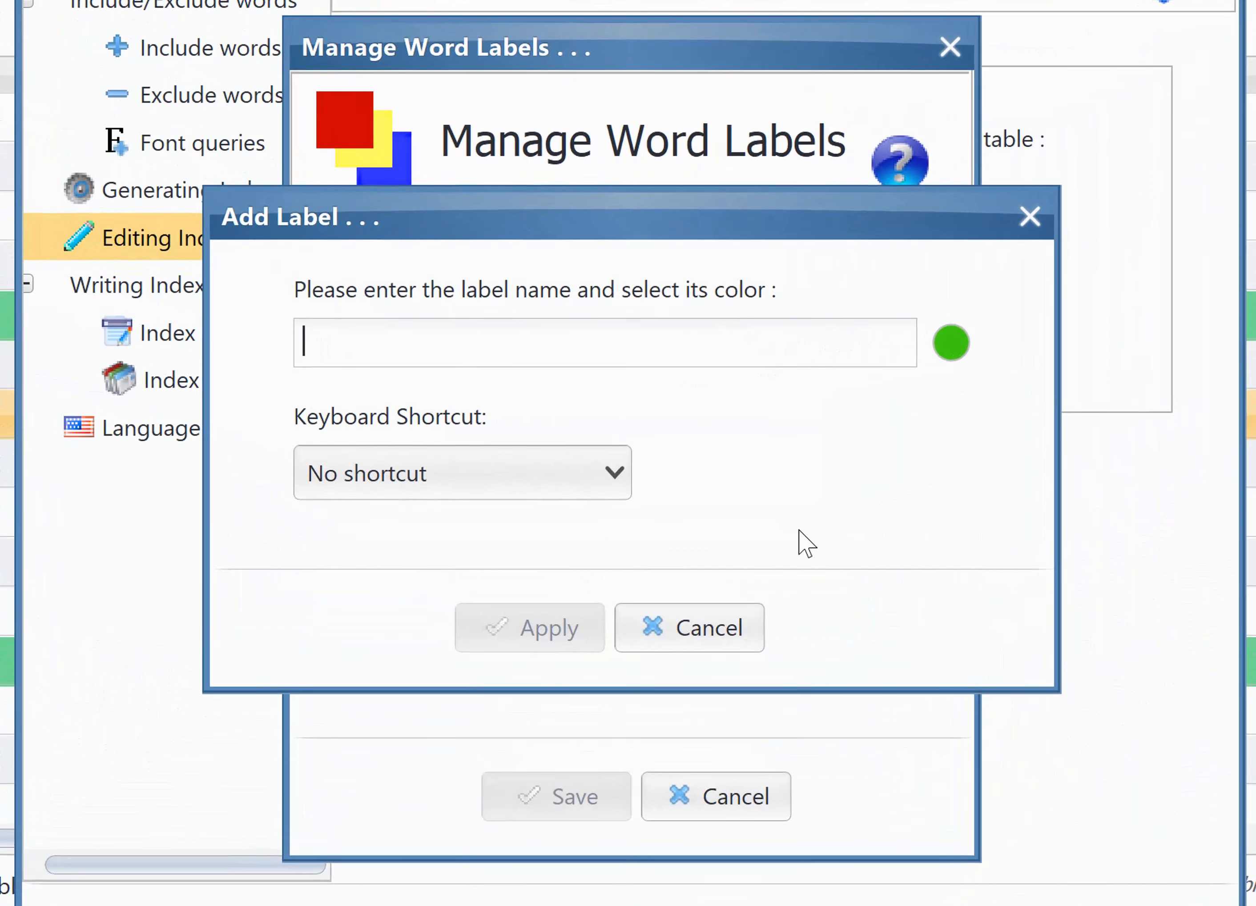
type("Names word l")
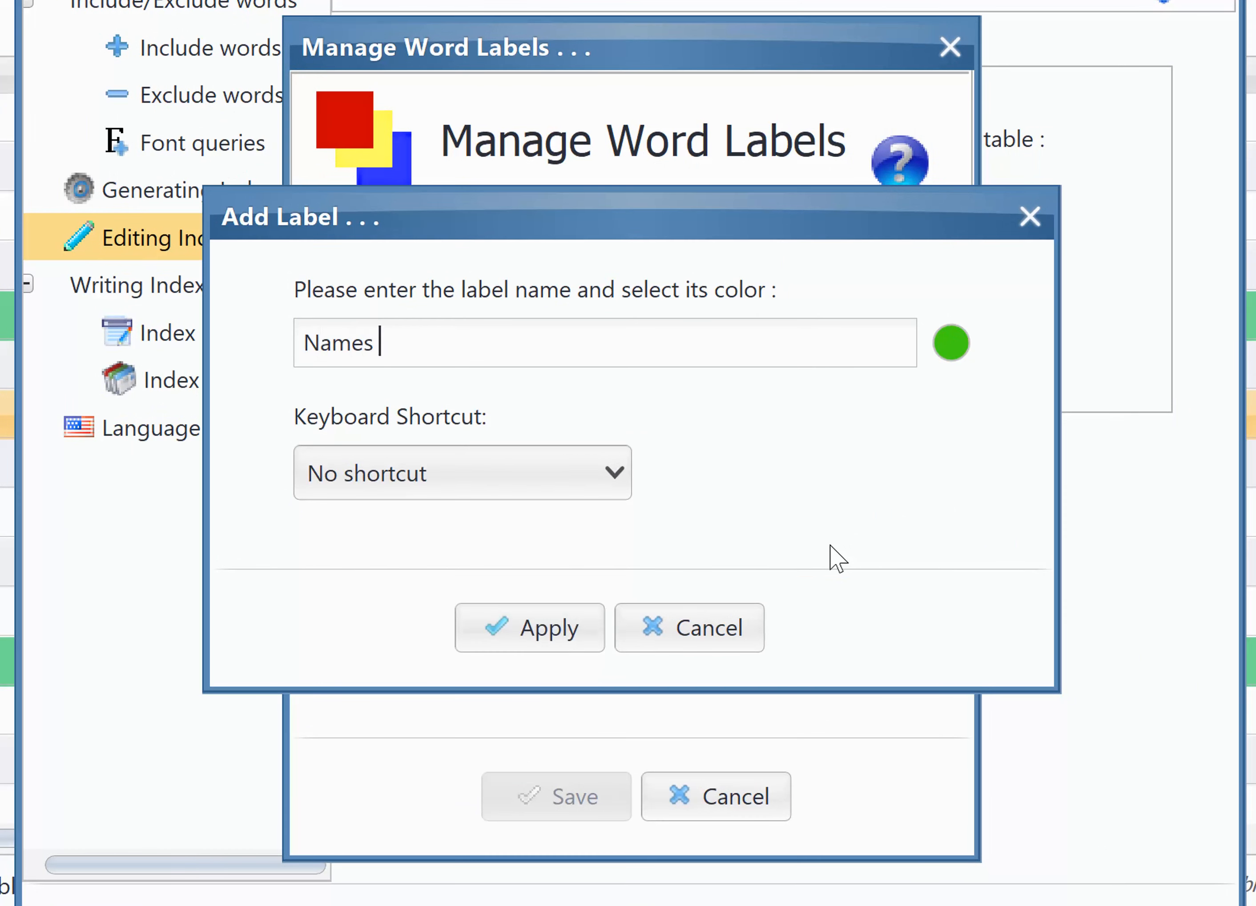
type("abel")
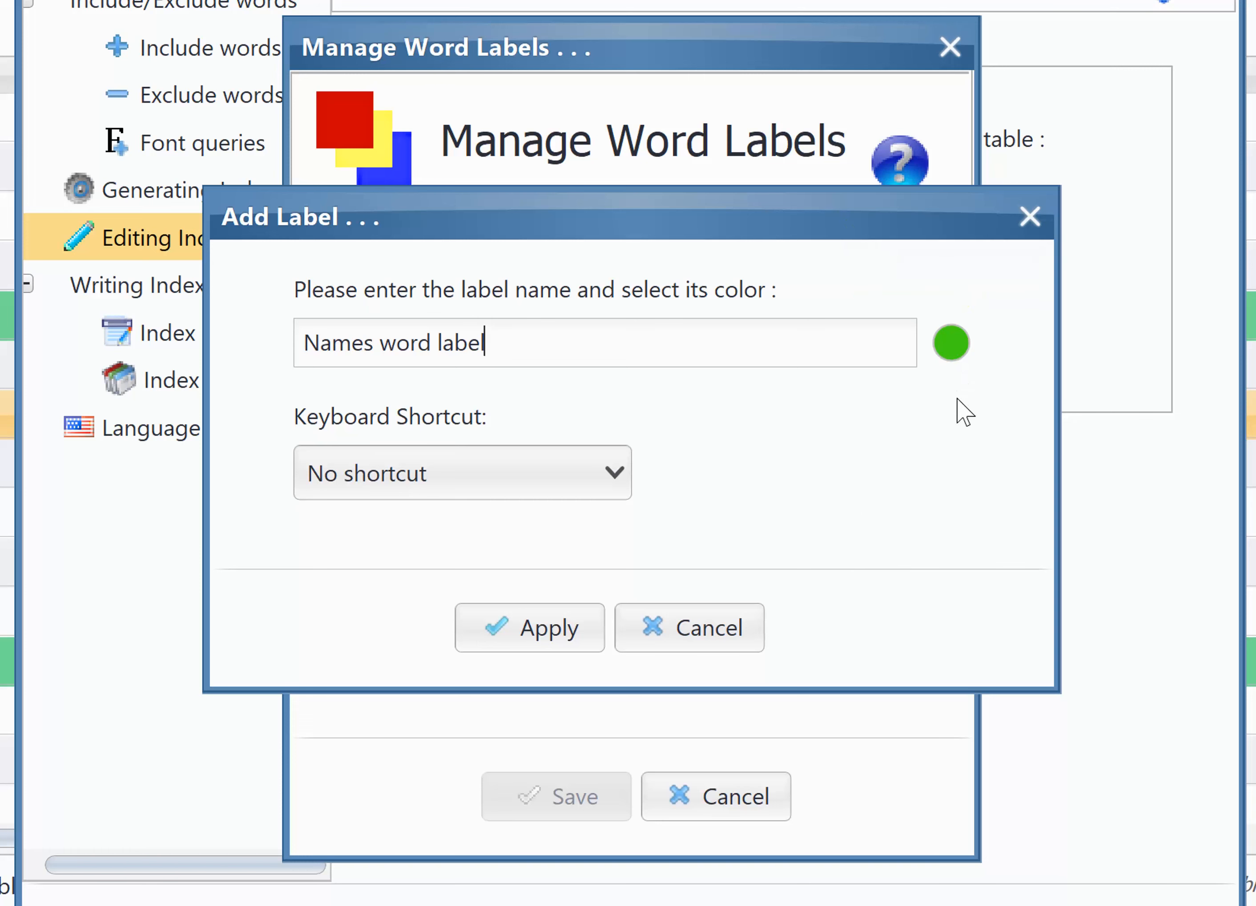
- Set the new label's color to bright yellow, hex code f2f51e
left_click(956, 352)
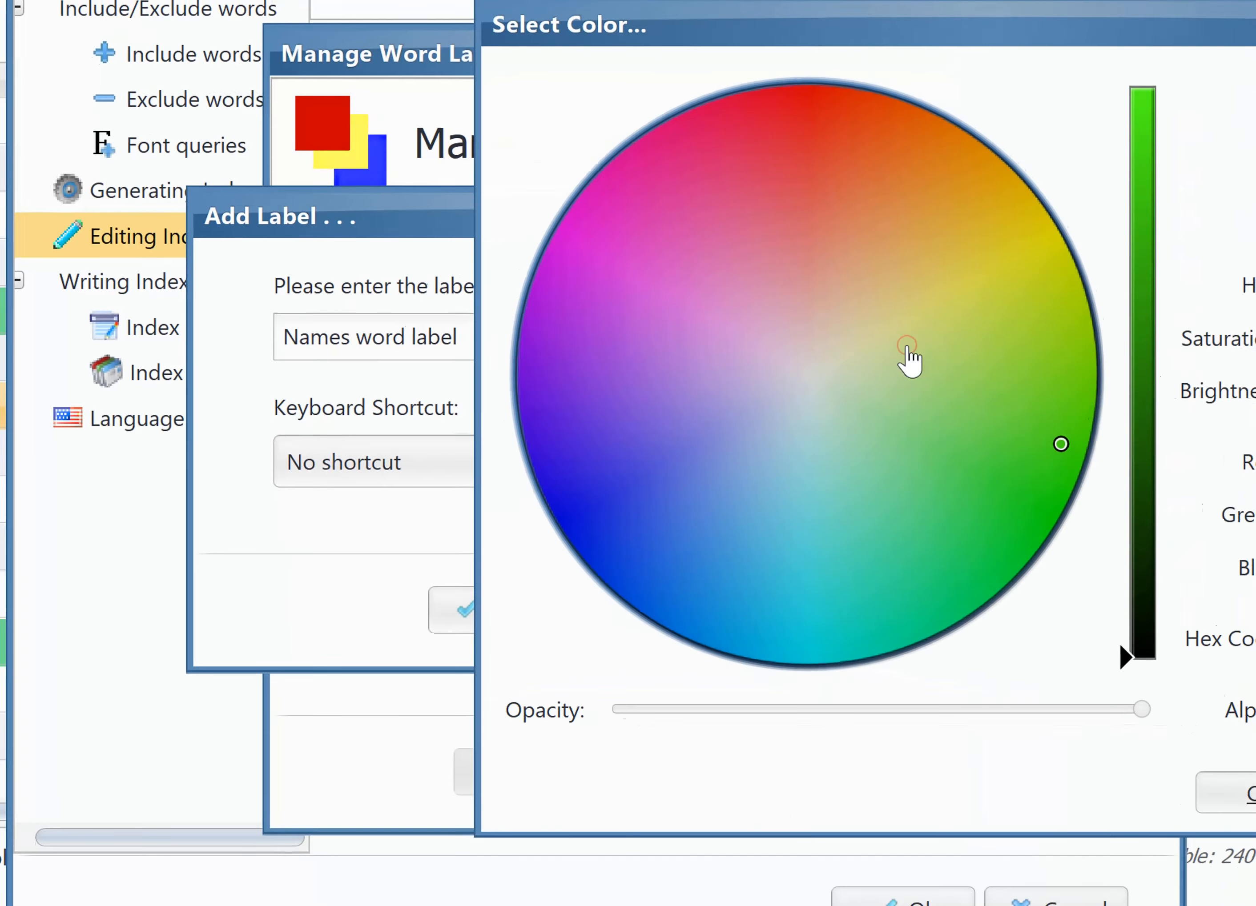
mouse_move(1058, 385)
left_mouse_down()
mouse_move(1028, 256)
mouse_move(1115, 232)
left_mouse_up()
left_click(899, 127)
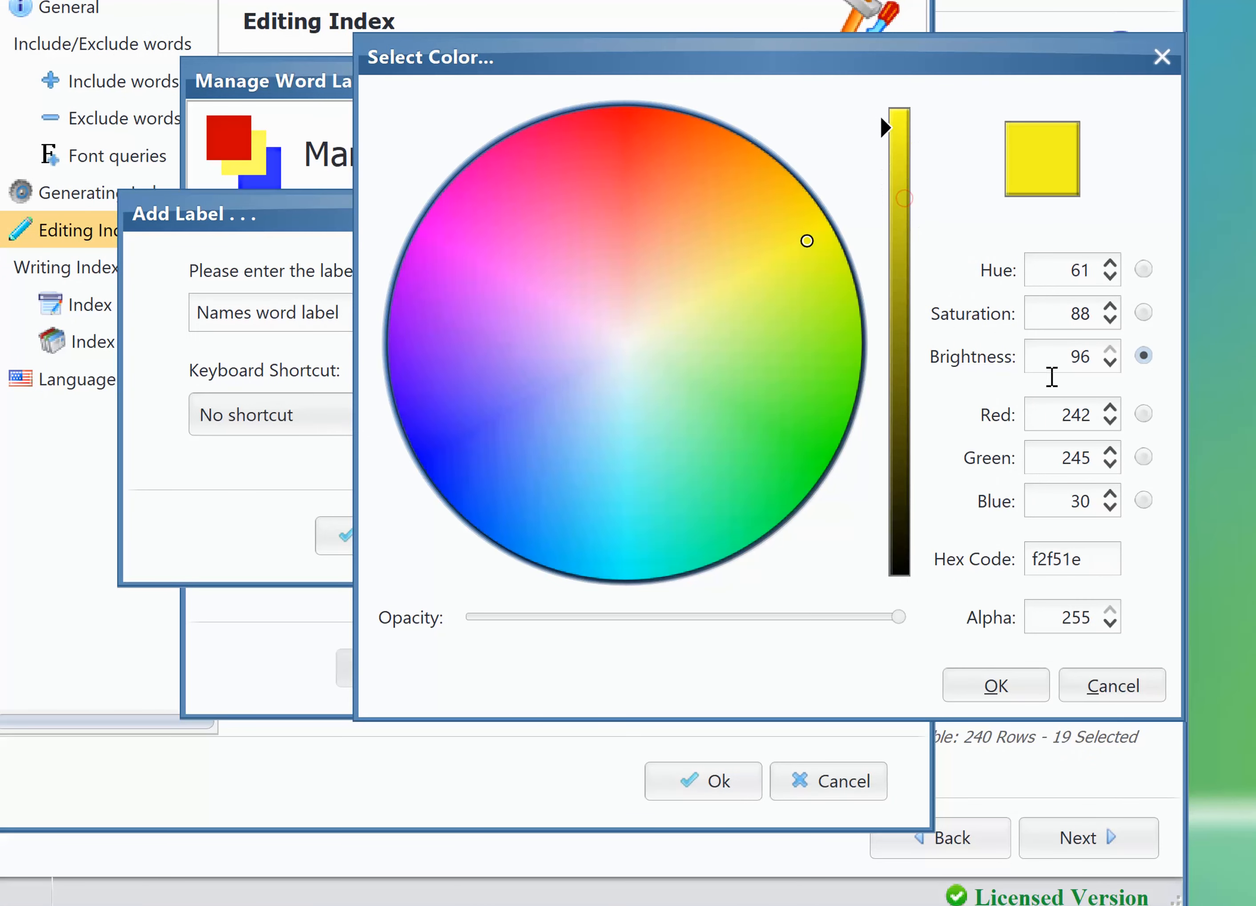
left_click(1015, 672)
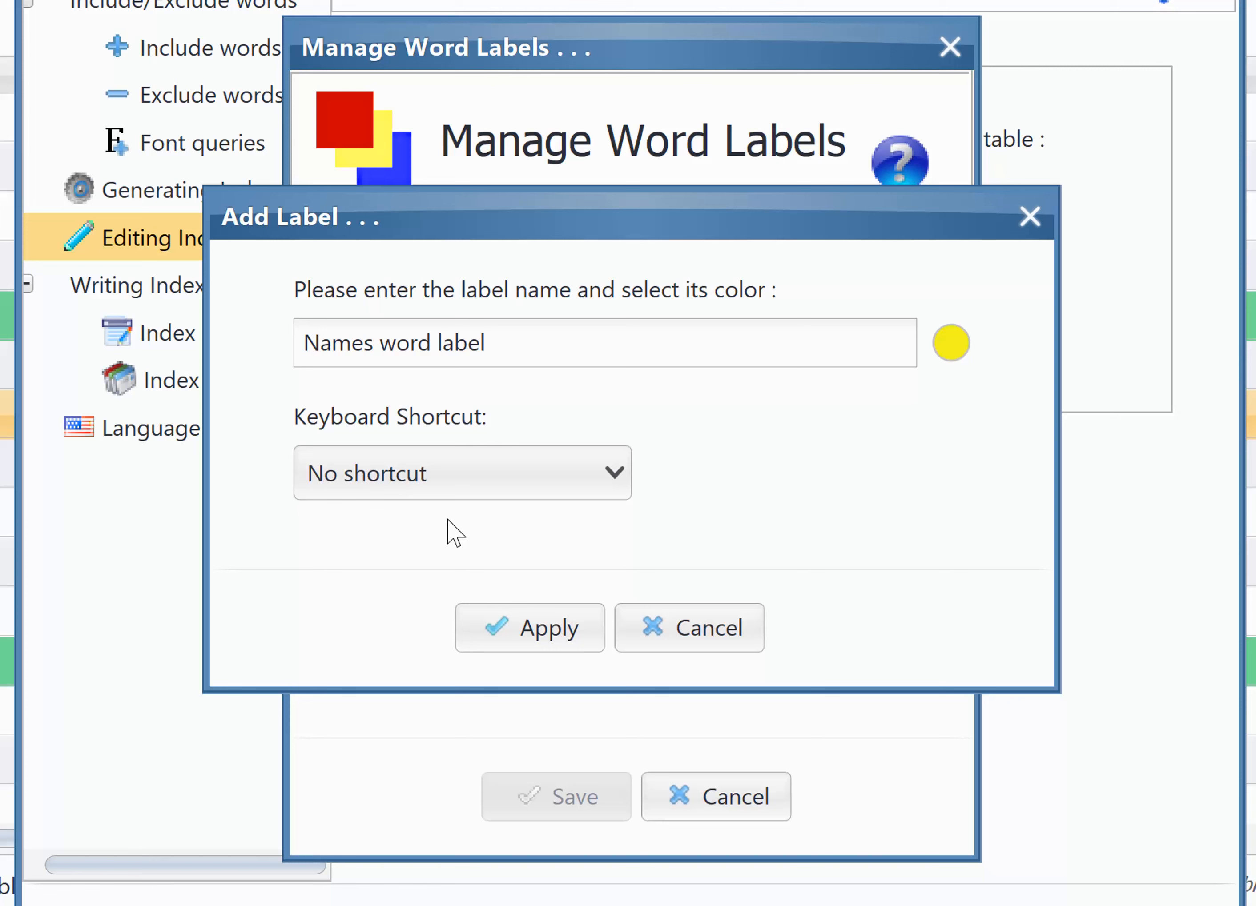
- Assign the keyboard shortcut Shift+5 to the new label, then save the label and the settings
left_click(449, 488)
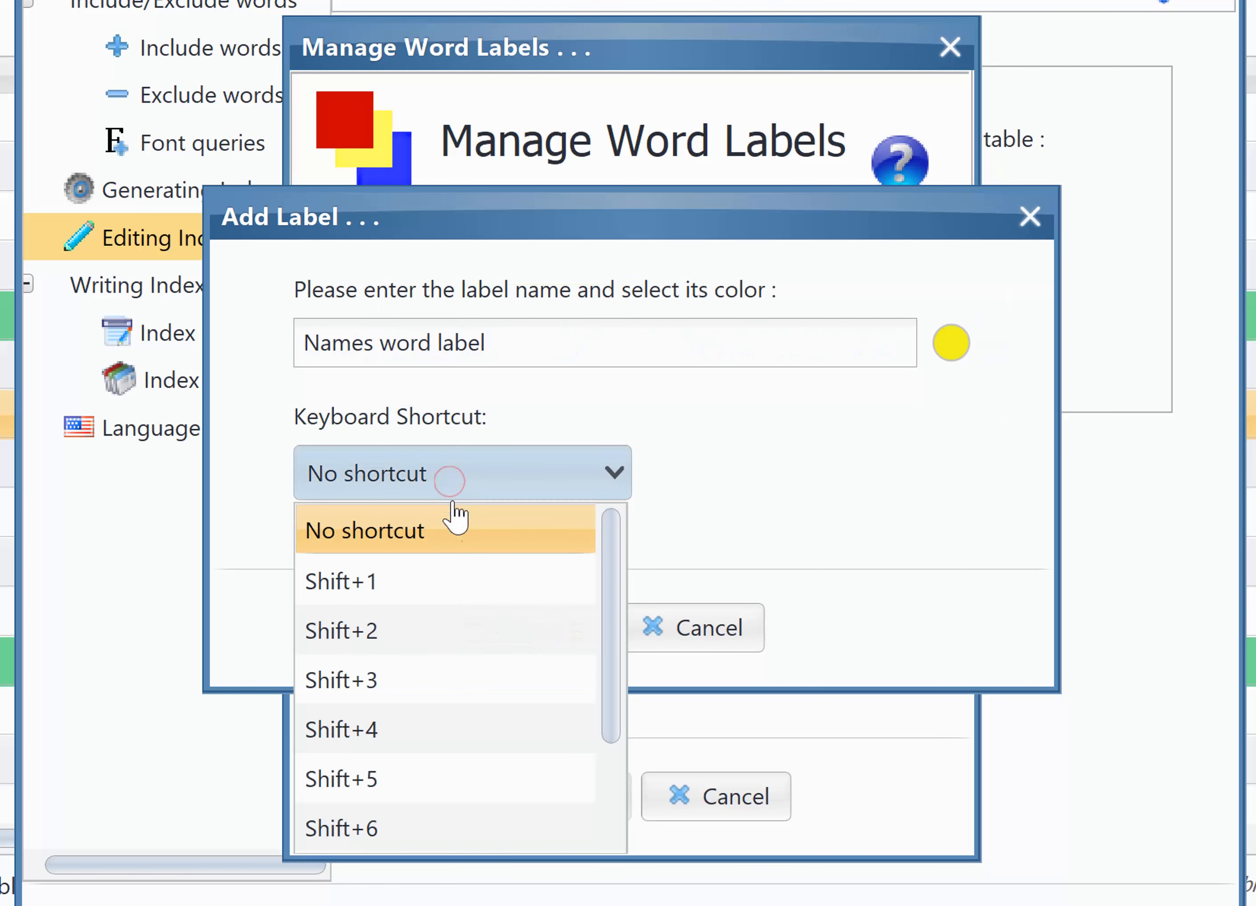
left_click(443, 781)
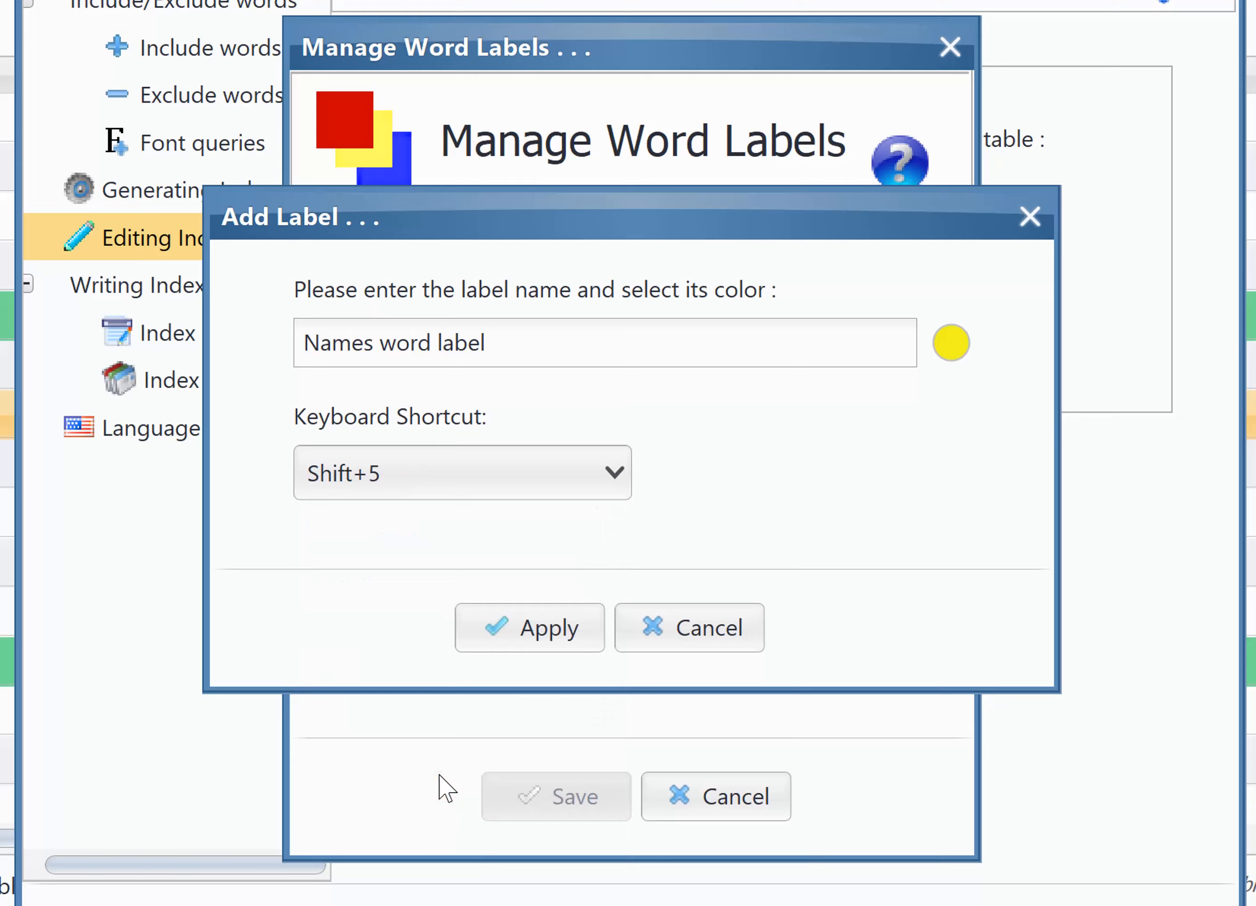
left_click(521, 626)
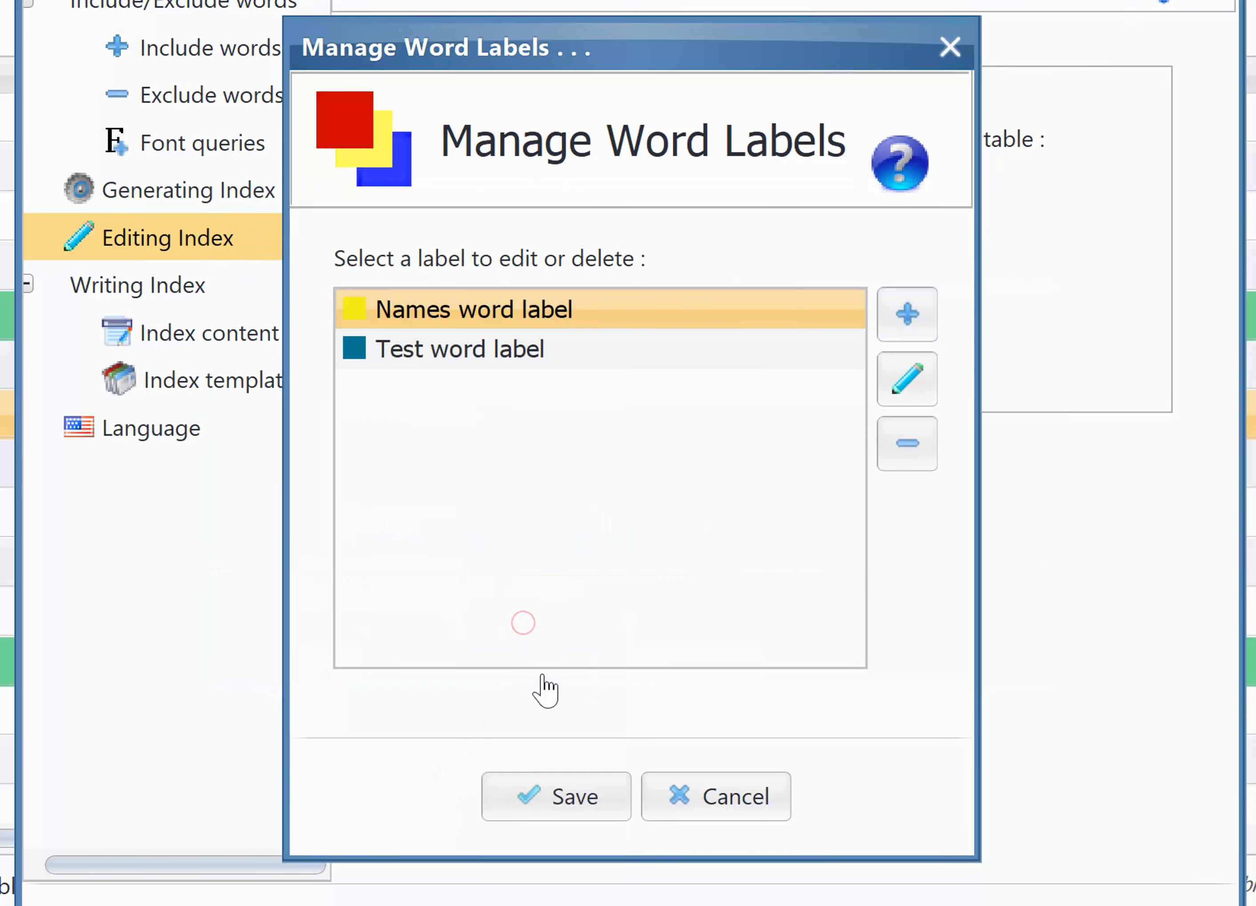
left_click(556, 798)
left_click(815, 791)
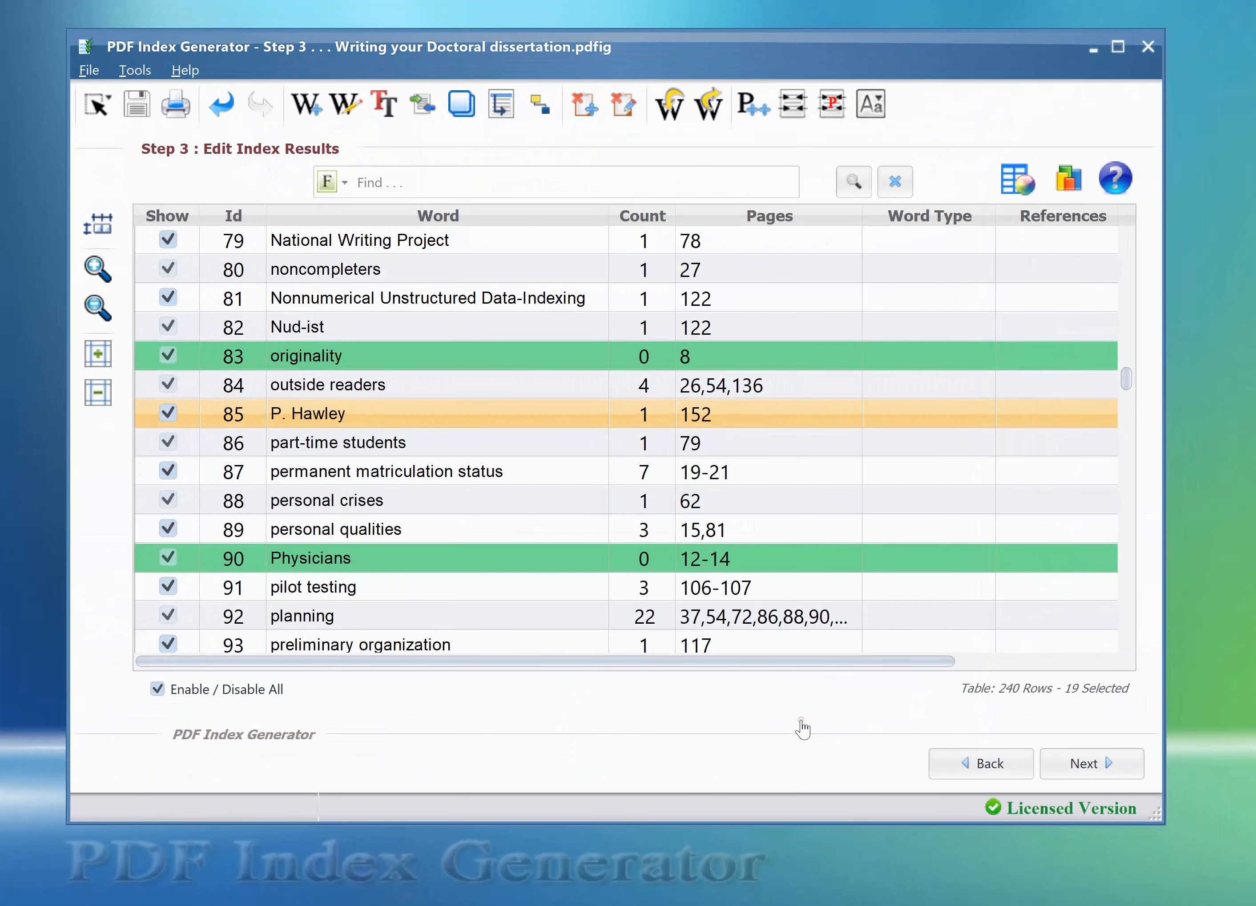
- Apply "Names word label" to all selected person-name entries and check the markers at the start of the index table
right_click(451, 426)
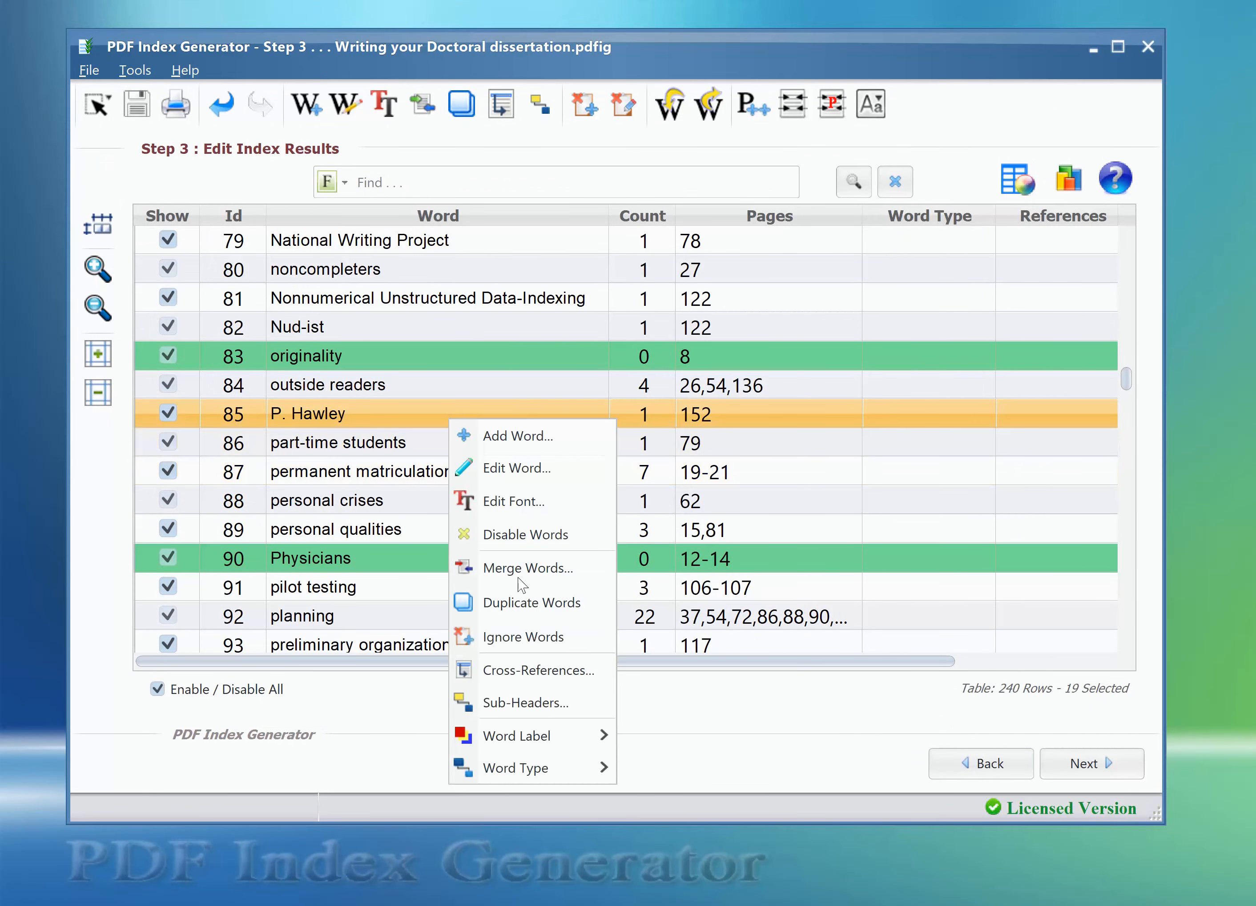
mouse_move(540, 742)
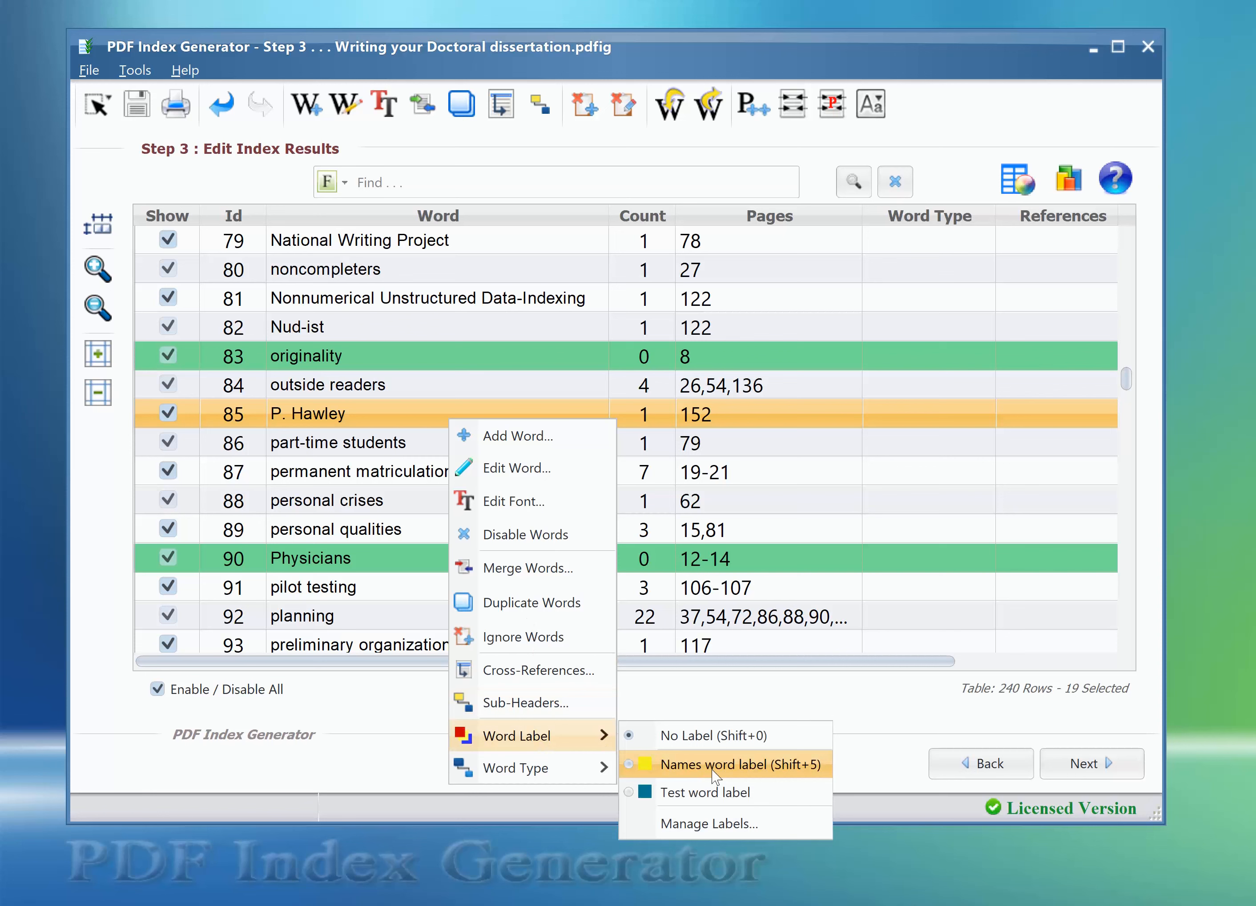
left_click(740, 768)
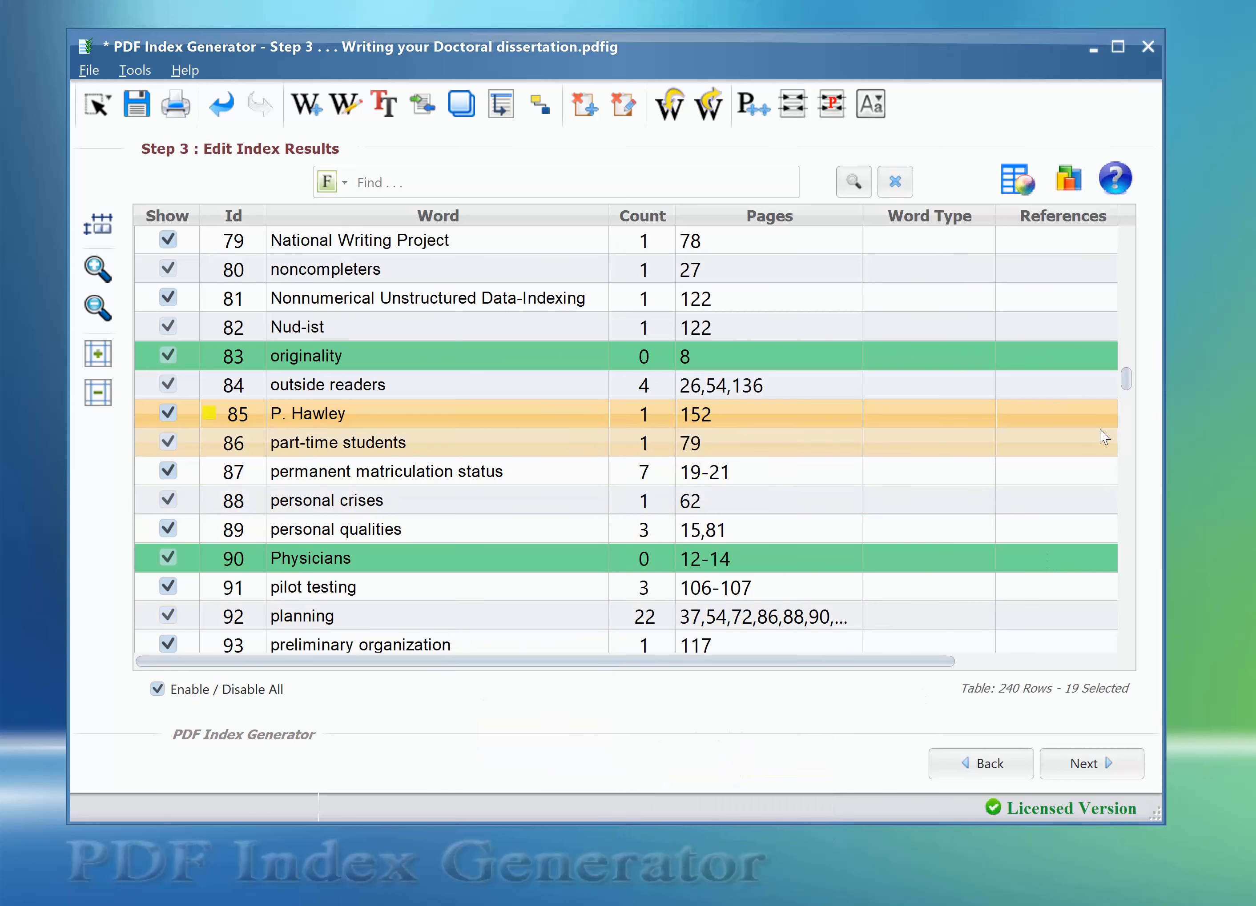
left_click_drag(1126, 391, 1141, 240)
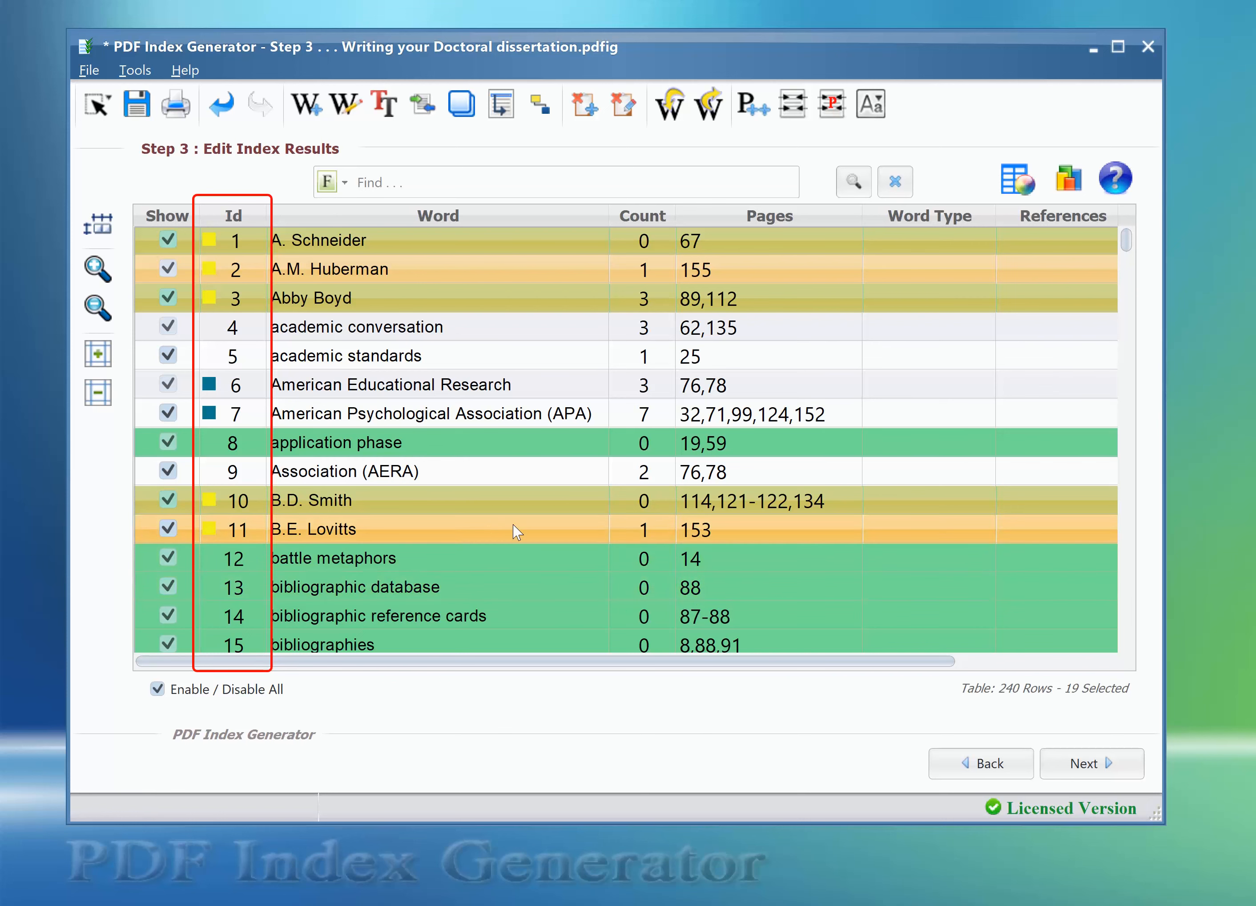
mouse_move(518, 532)
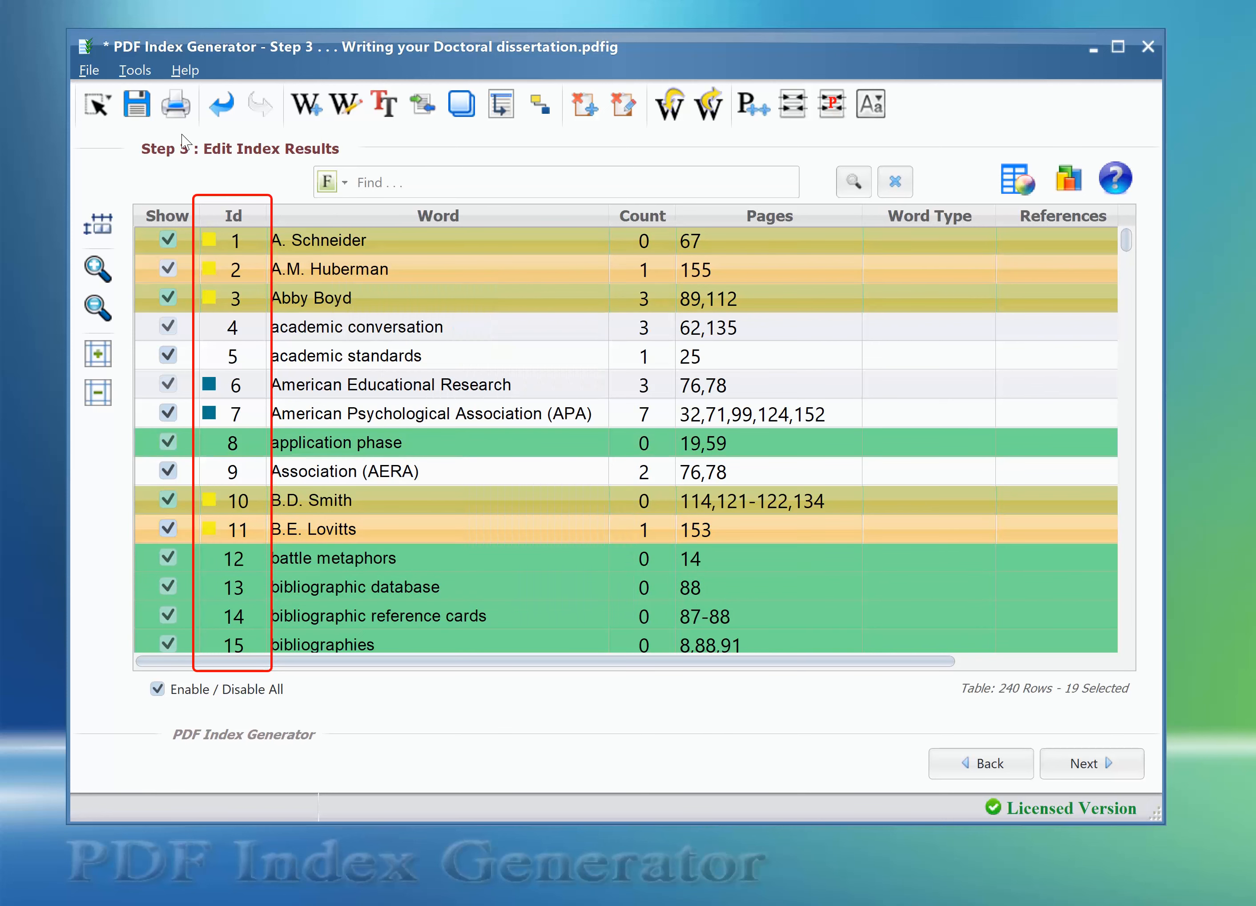
- Save the index project and inspect the label marker beside the third person-name entry in the table
left_click(139, 111)
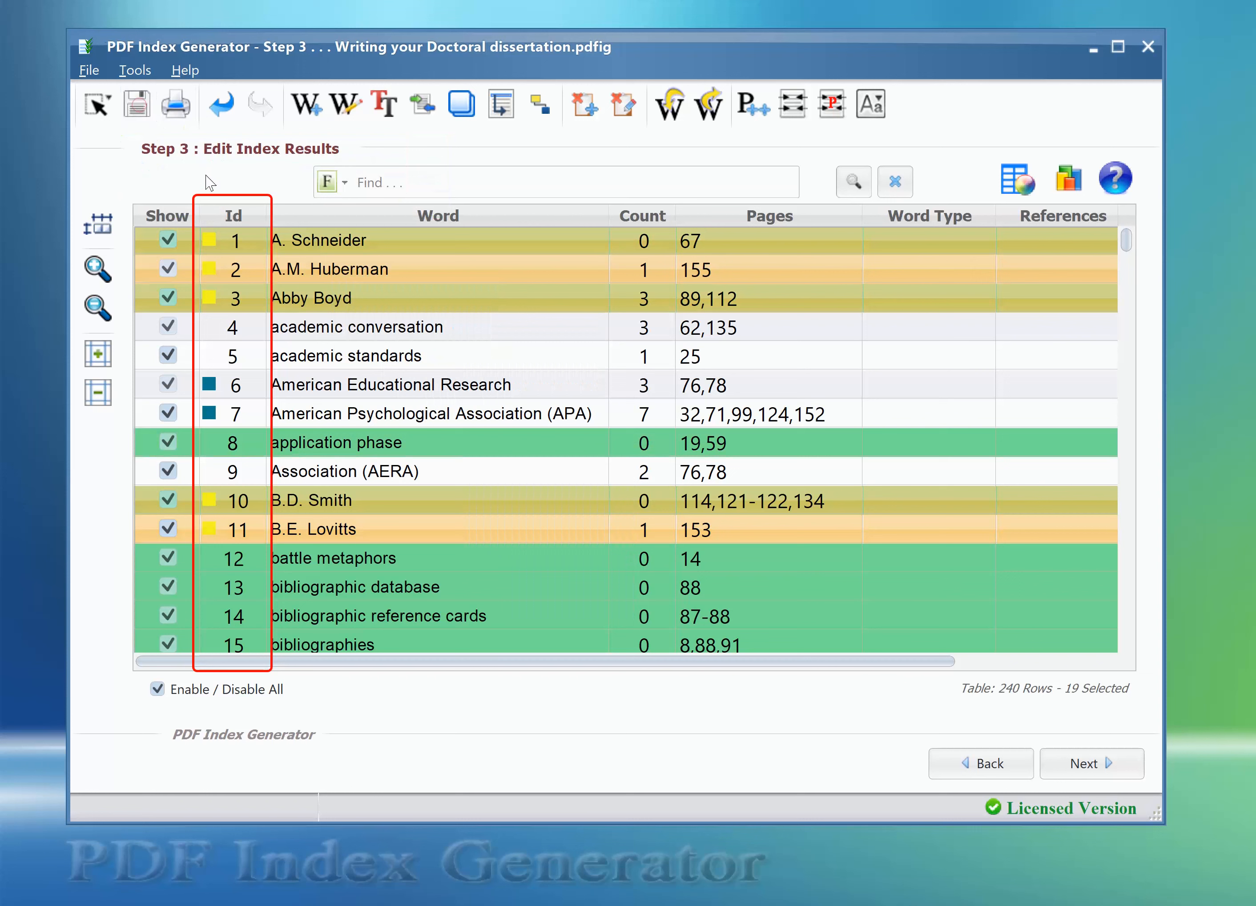
mouse_move(448, 308)
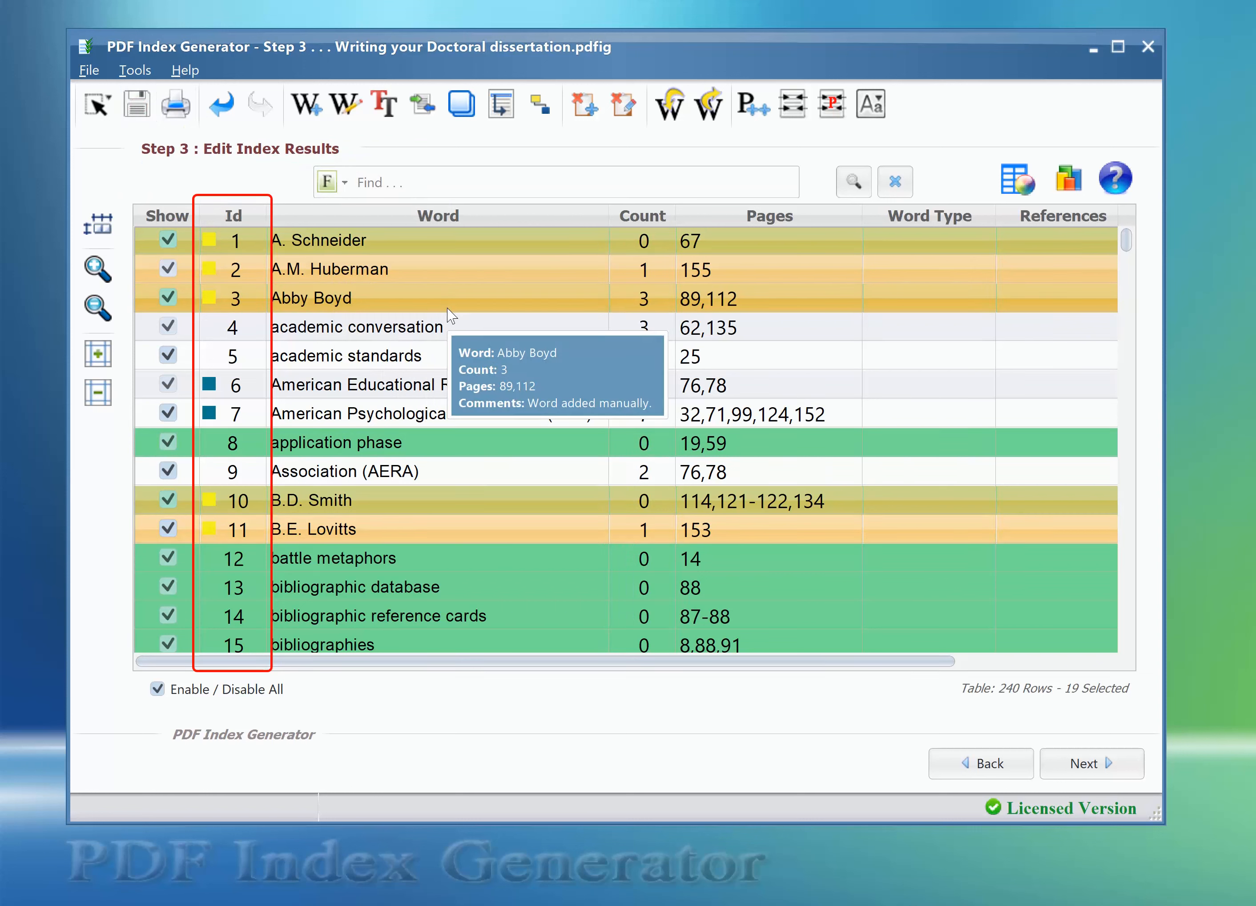
mouse_move(469, 357)
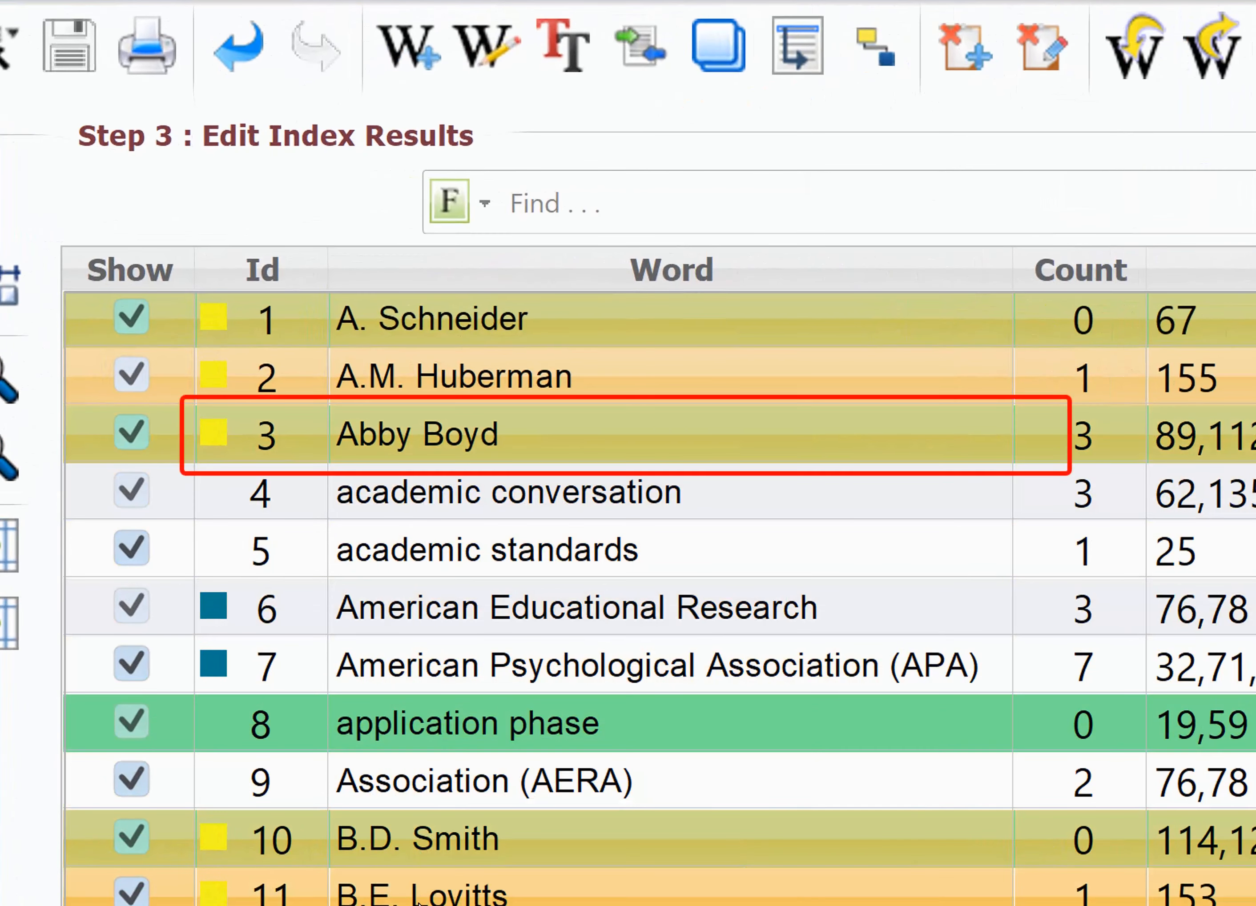
mouse_move(414, 453)
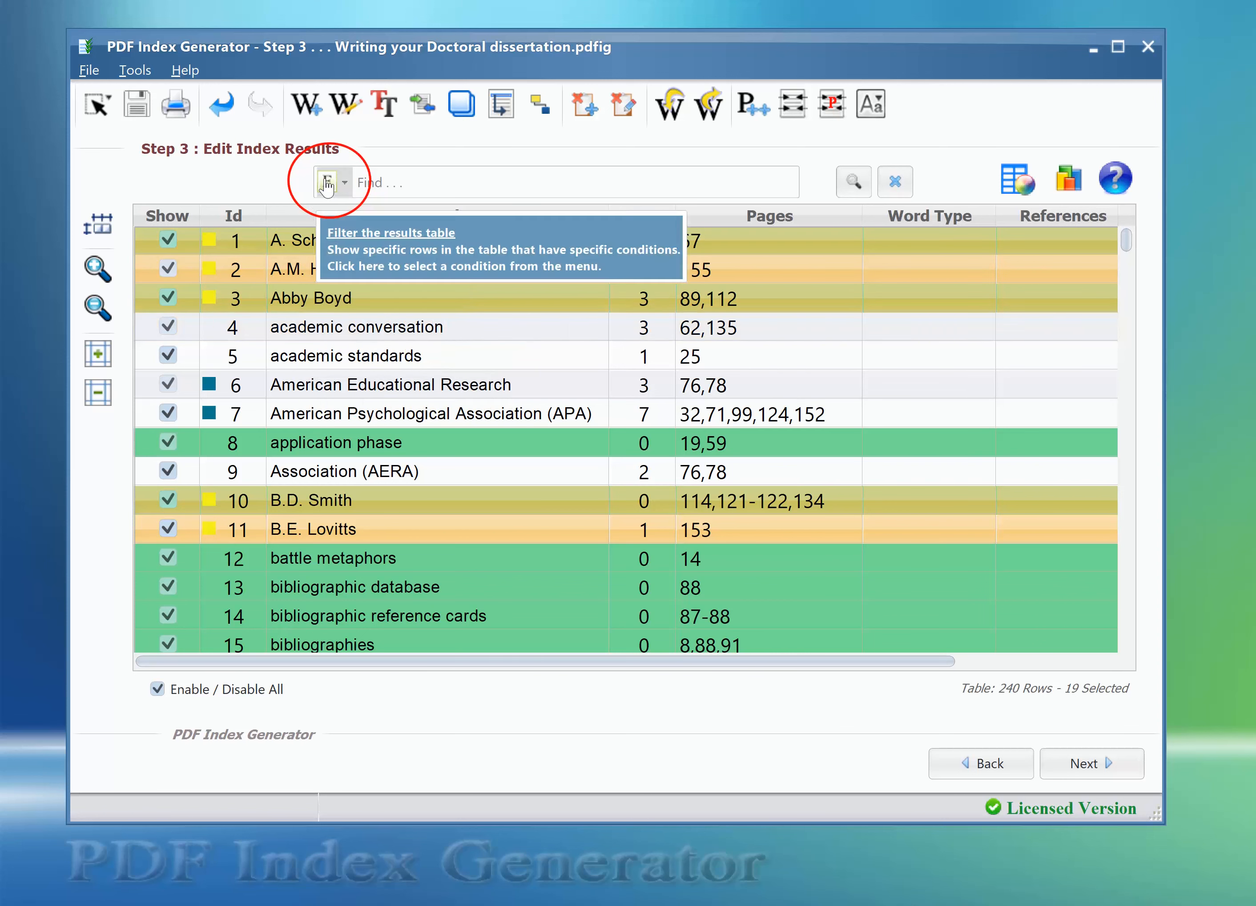
- Filter the index results by the word label "Names word label" and look through the filtered entries
left_click(344, 184)
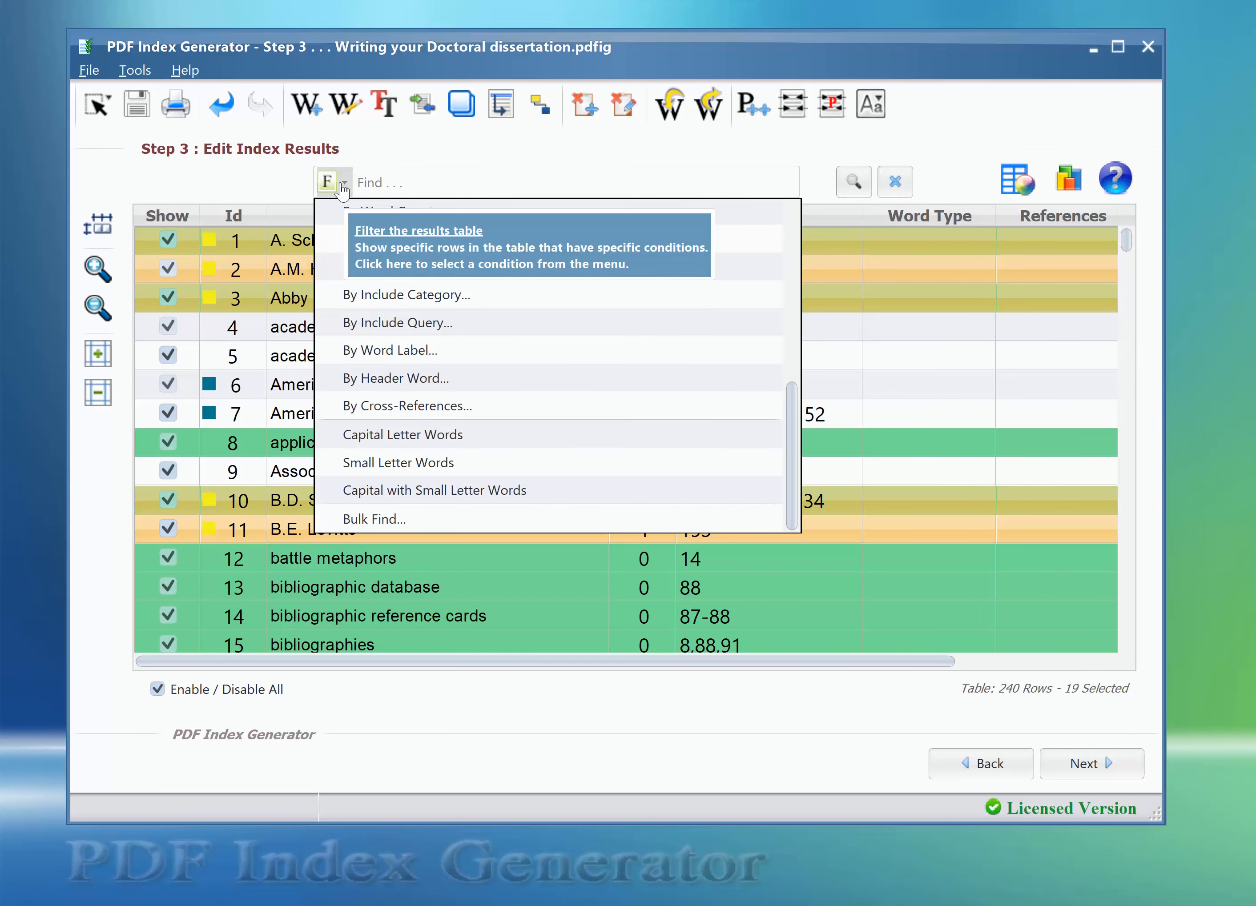
left_click(429, 352)
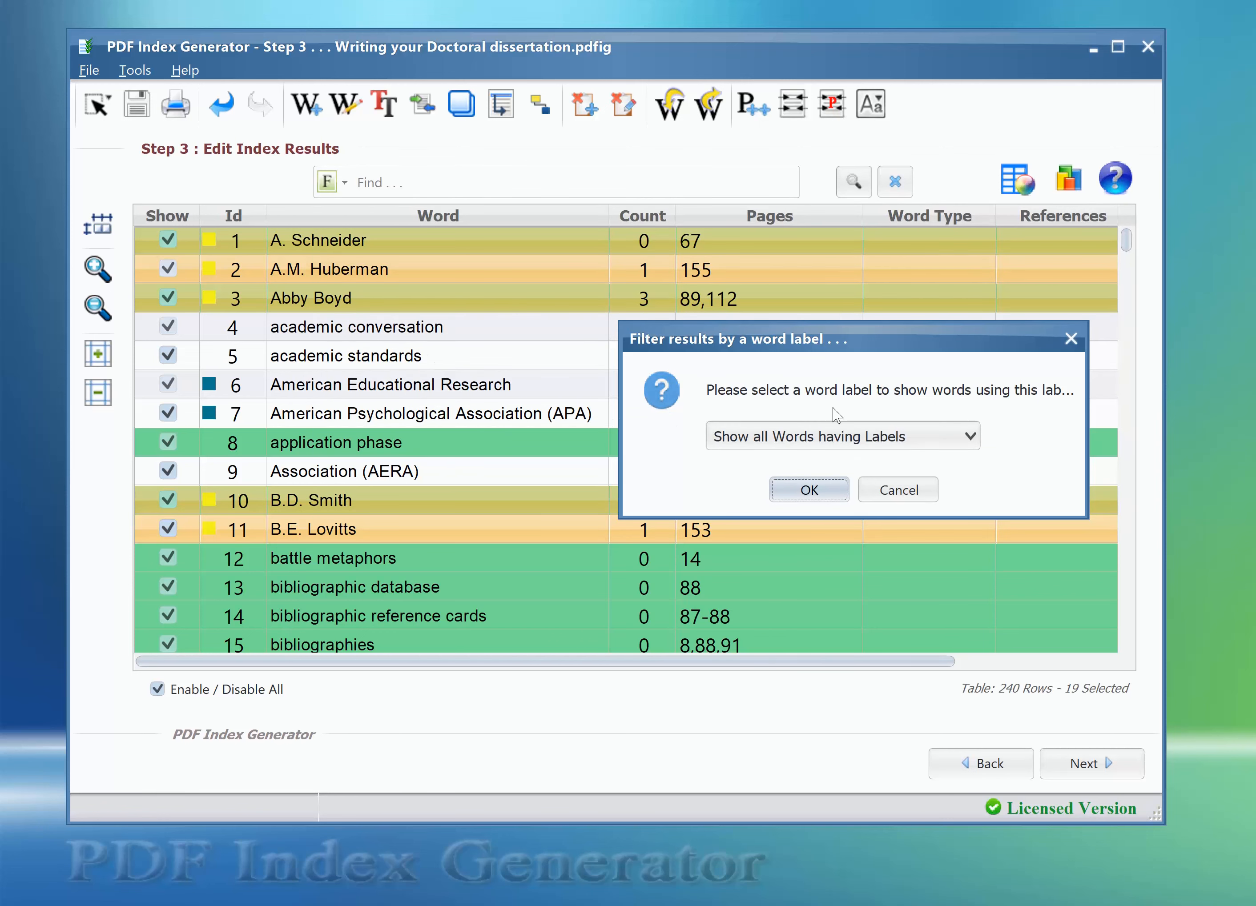
left_click(866, 443)
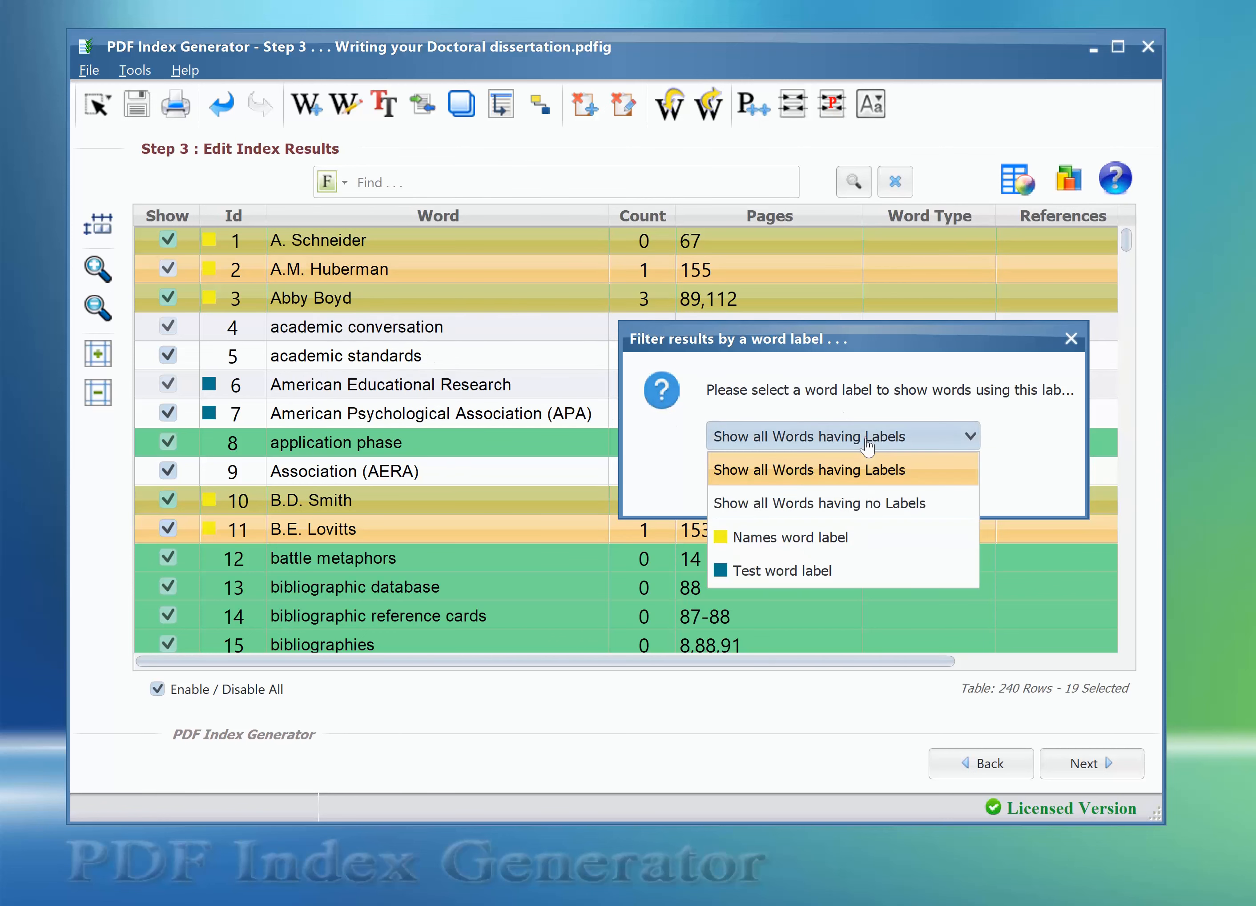
left_click(834, 538)
left_click(833, 491)
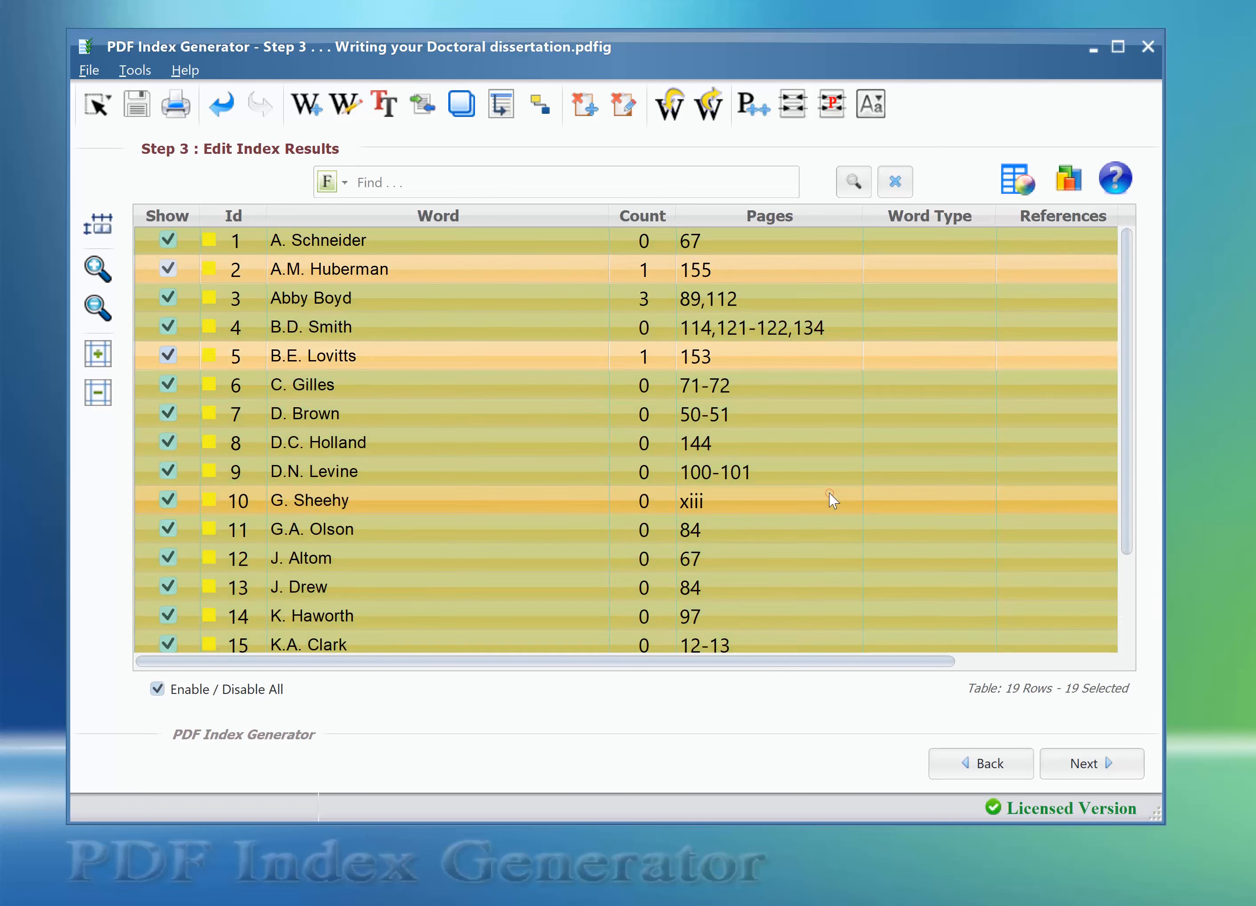
scroll(580, 412, "up", 2)
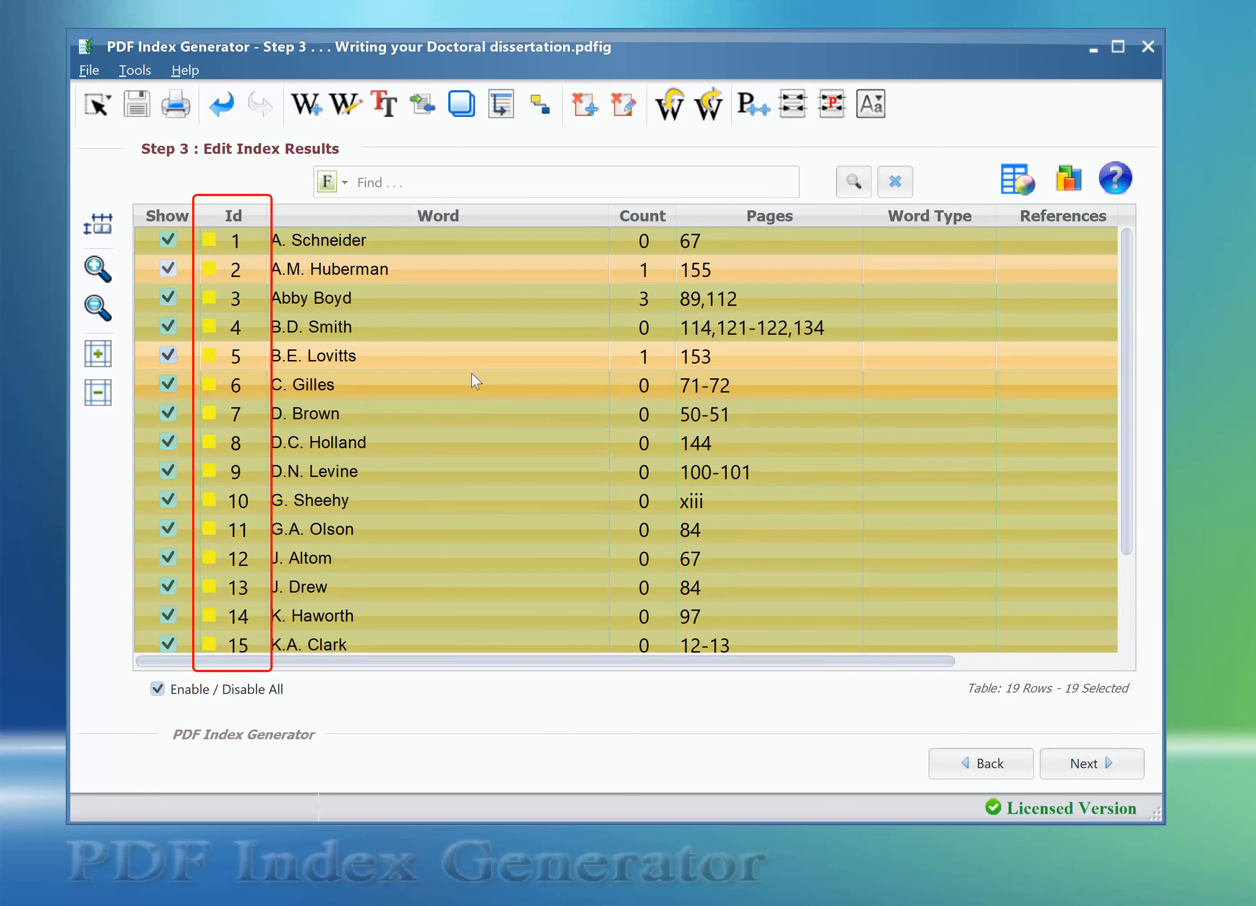
scroll(322, 598, "down", 2)
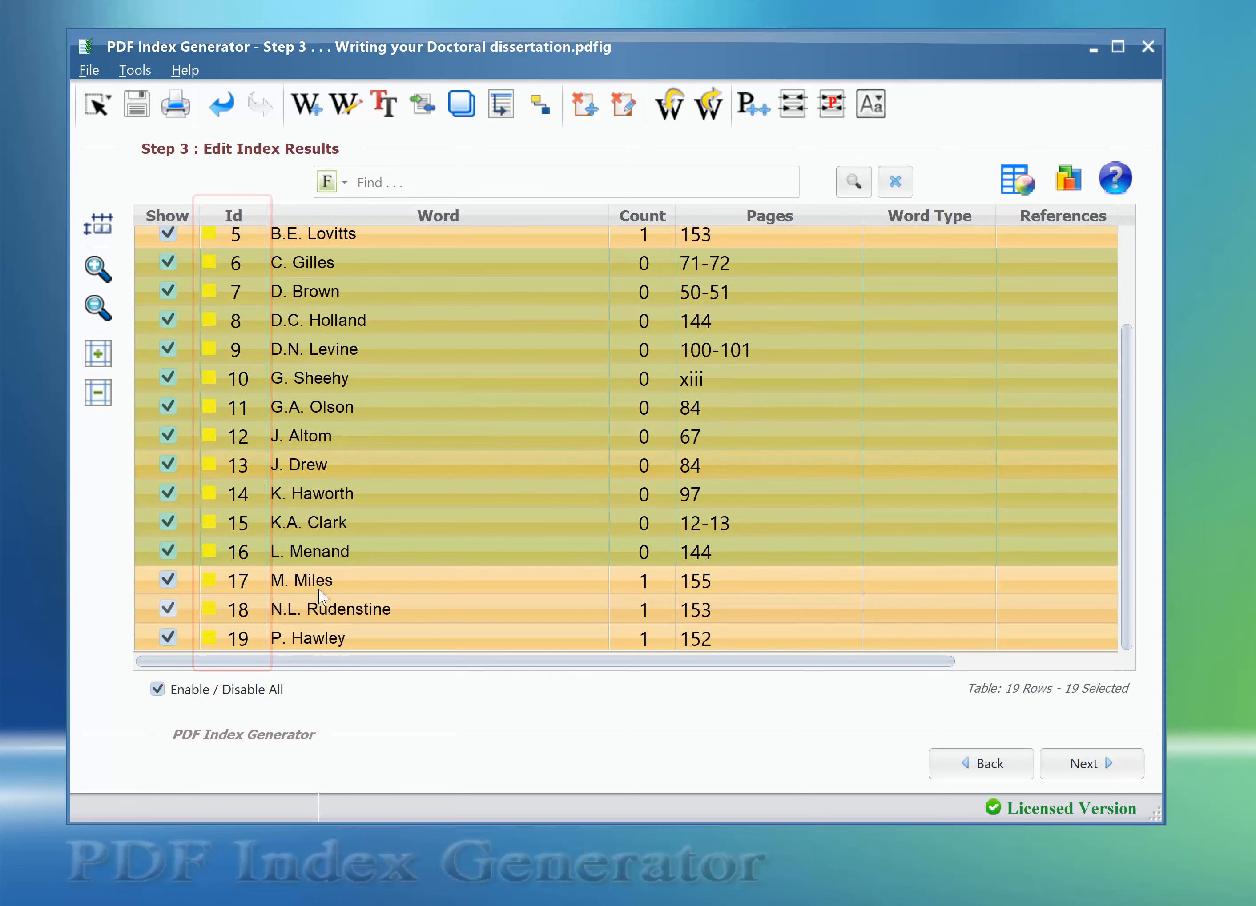
scroll(322, 598, "up", 2)
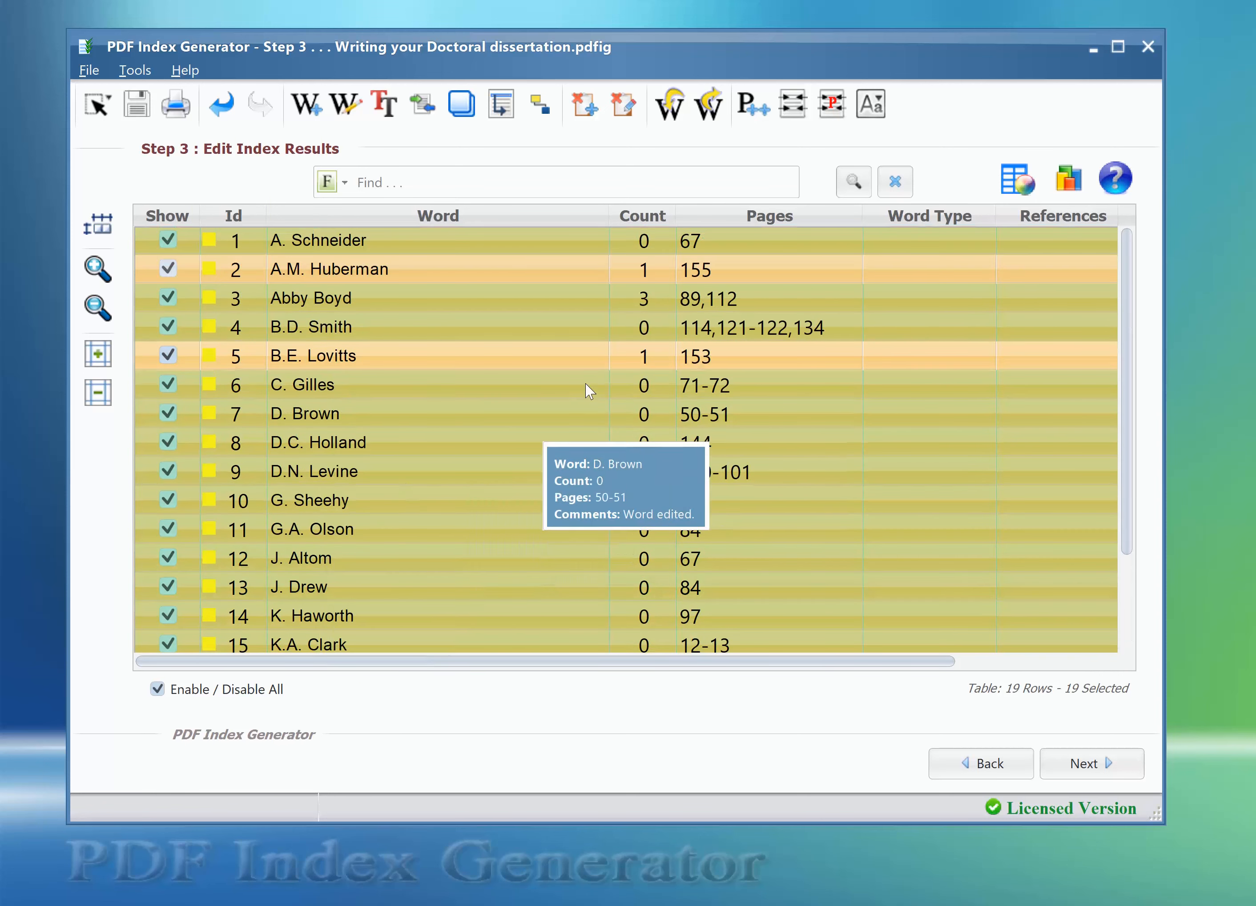
- Select all the filtered name entries and reformat them with "Deal as a Name - Format 2"
left_click(538, 383)
key("ctrl+a")
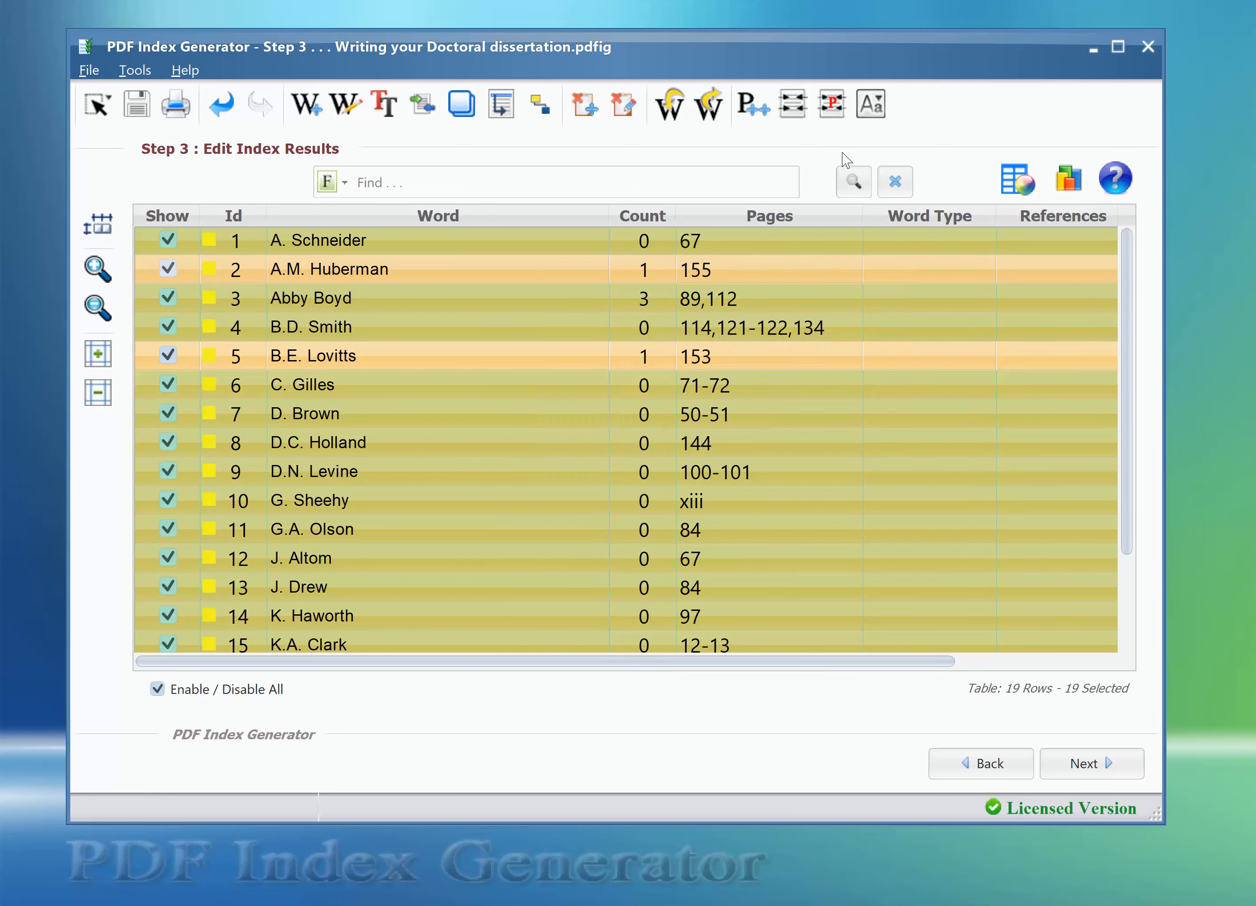
left_click(870, 105)
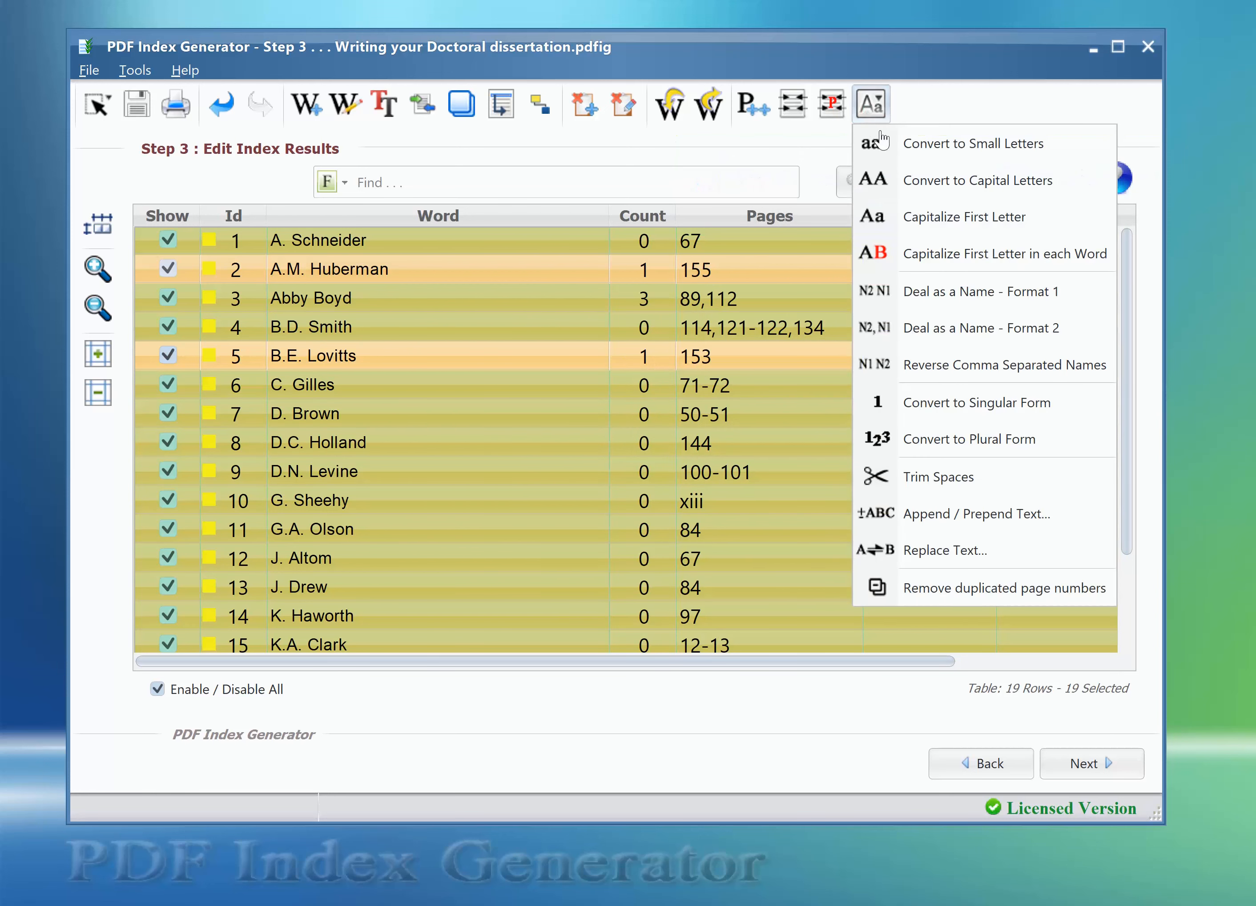
left_click(1010, 341)
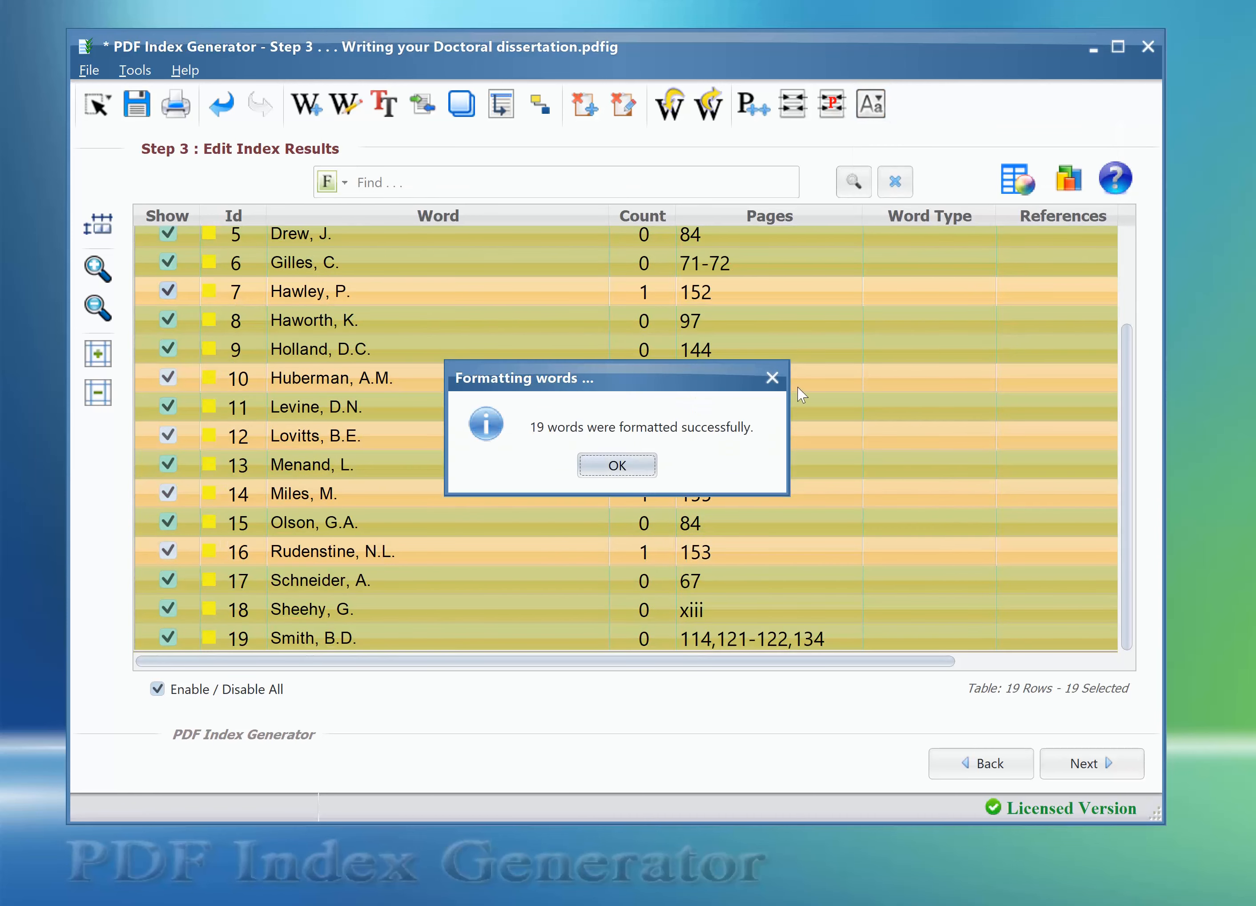
left_click(619, 468)
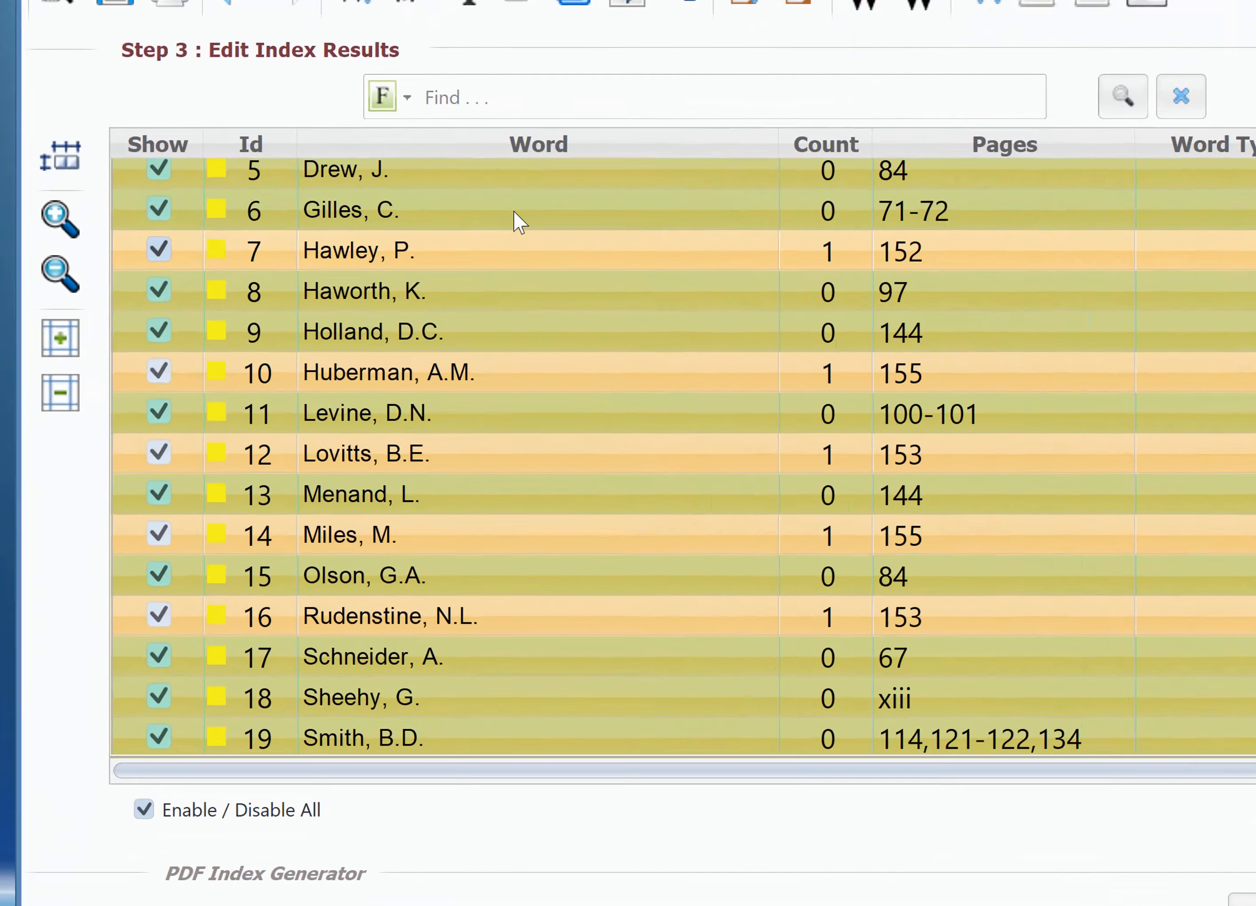